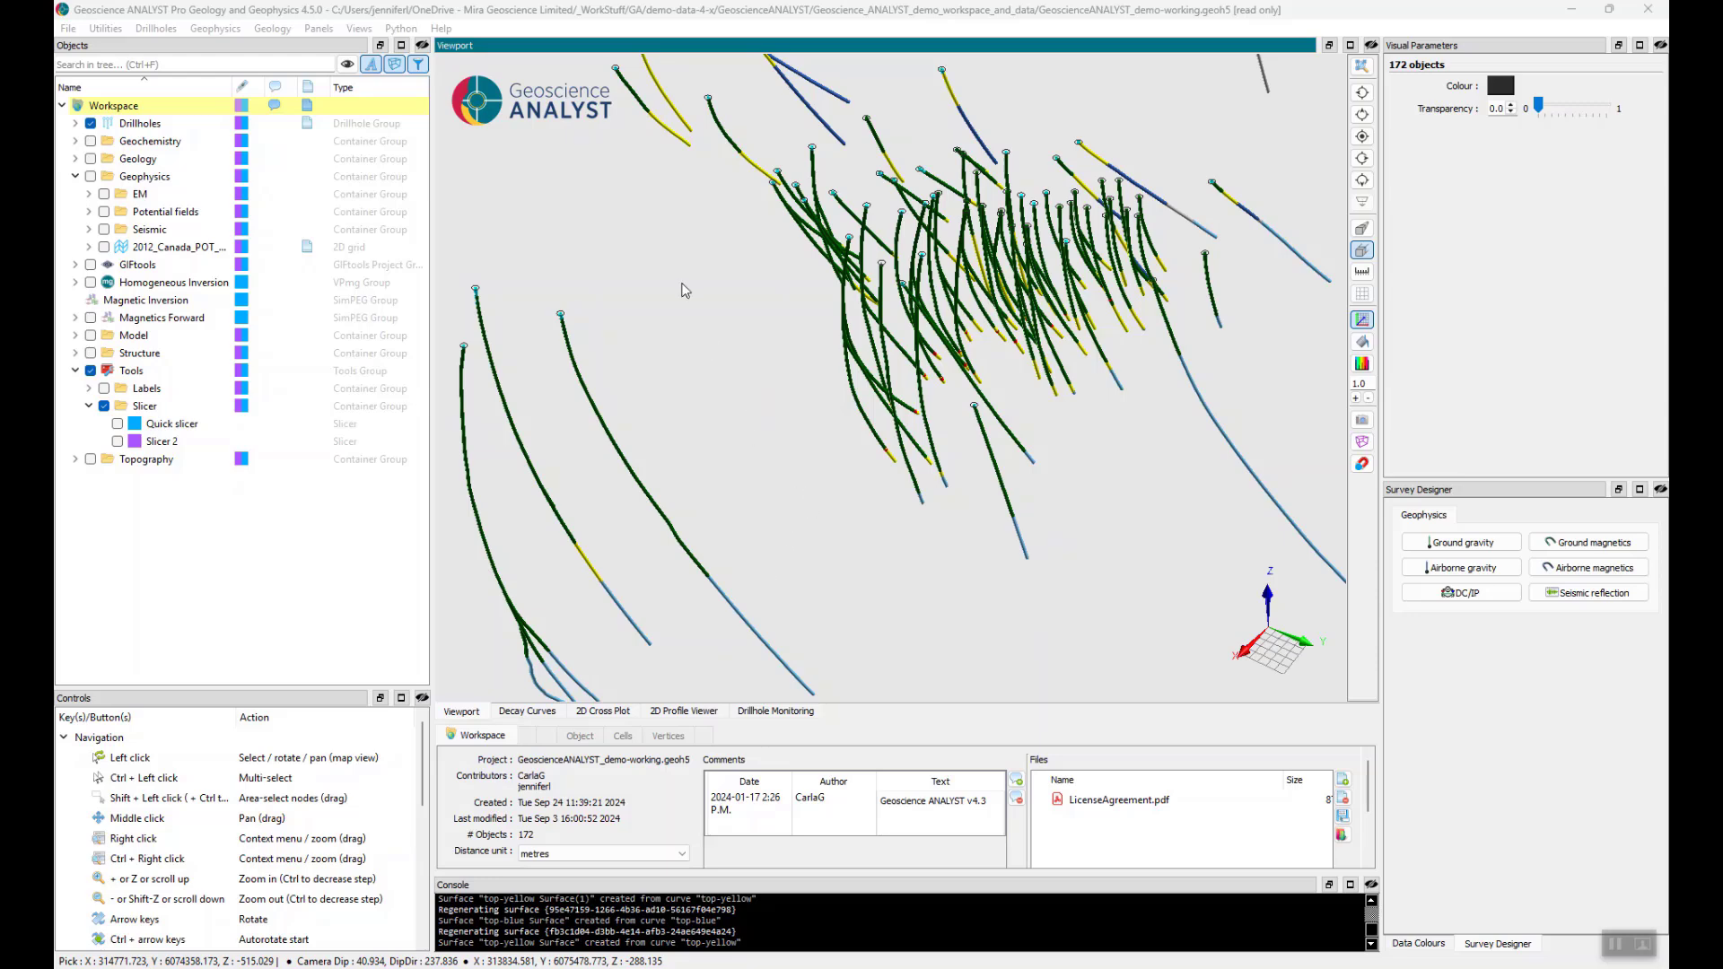
# Step: Create an interpretation section named Interpretation along a northwest–southeast line drawn in plan view through the drillhole cluster
pyautogui.click(270, 32)
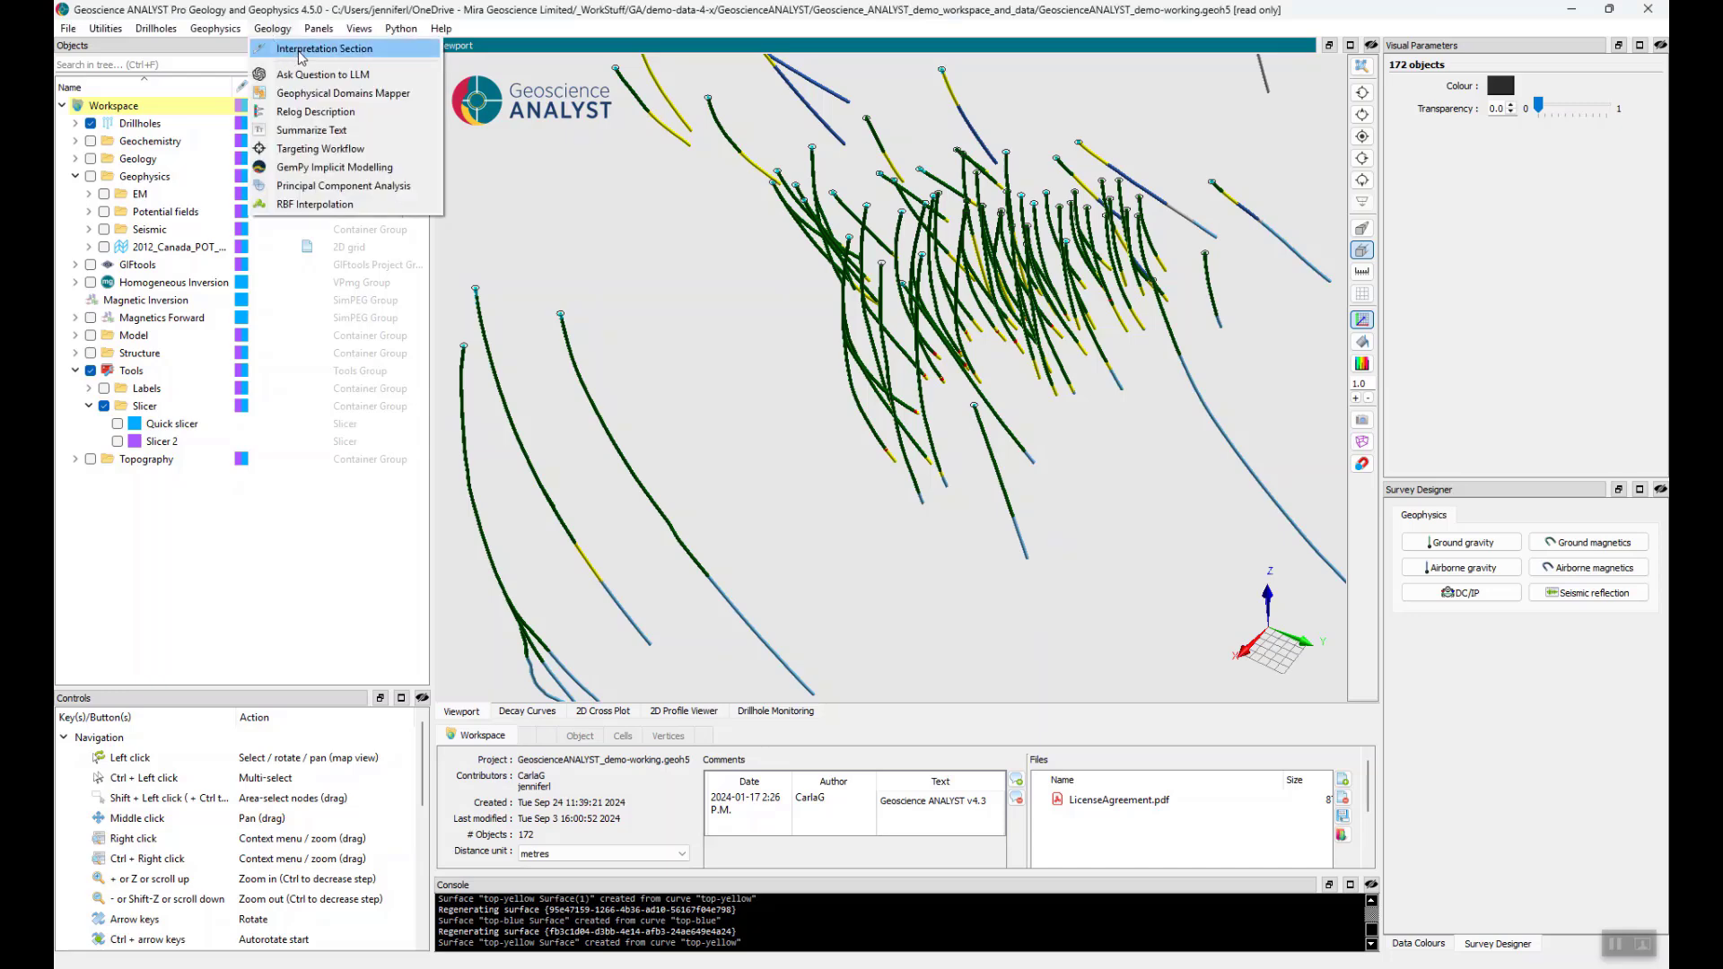
pyautogui.click(299, 52)
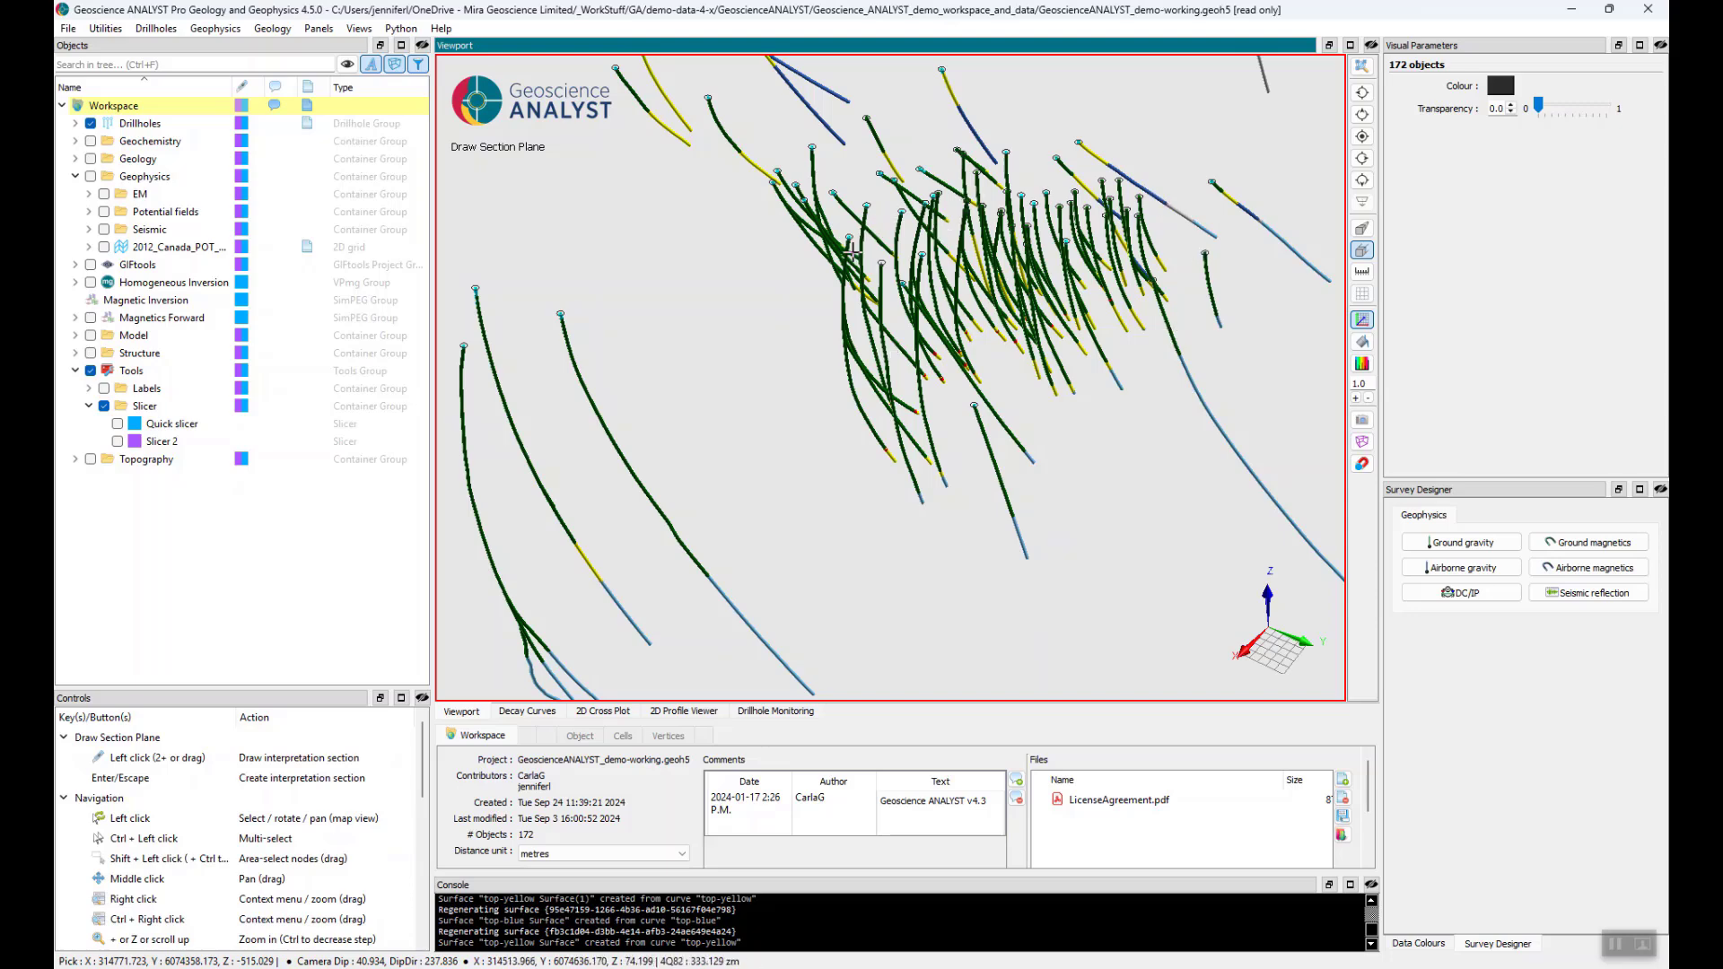
pyautogui.click(1362, 136)
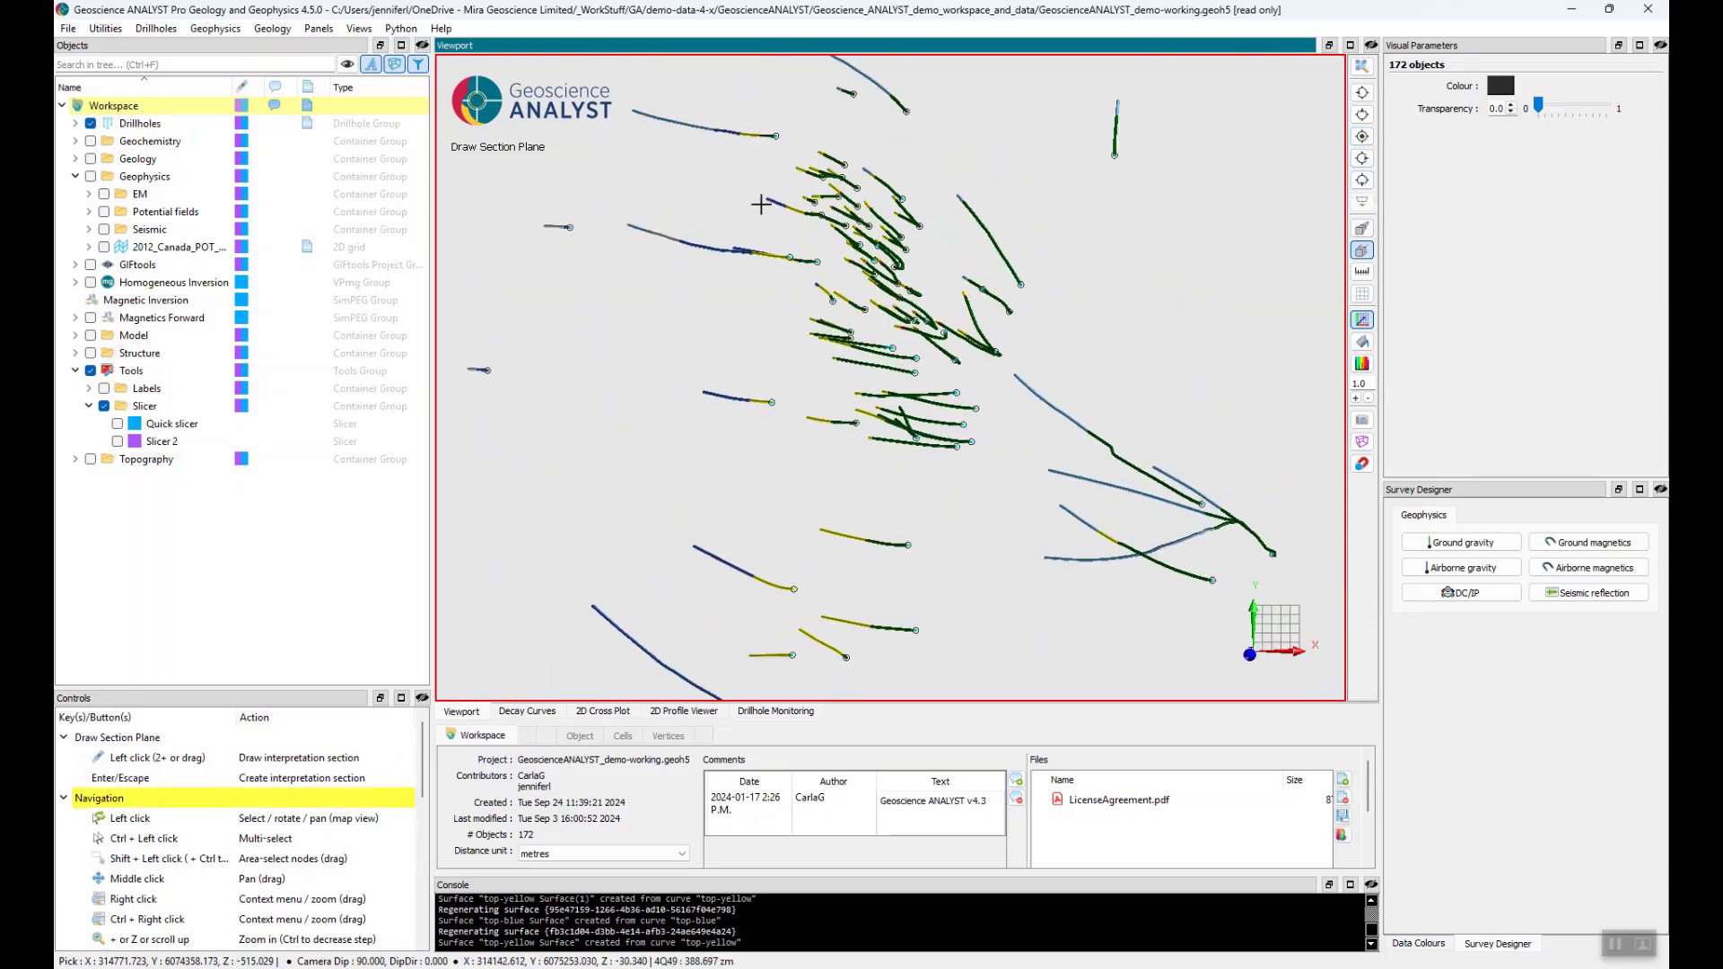
pyautogui.click(720, 161)
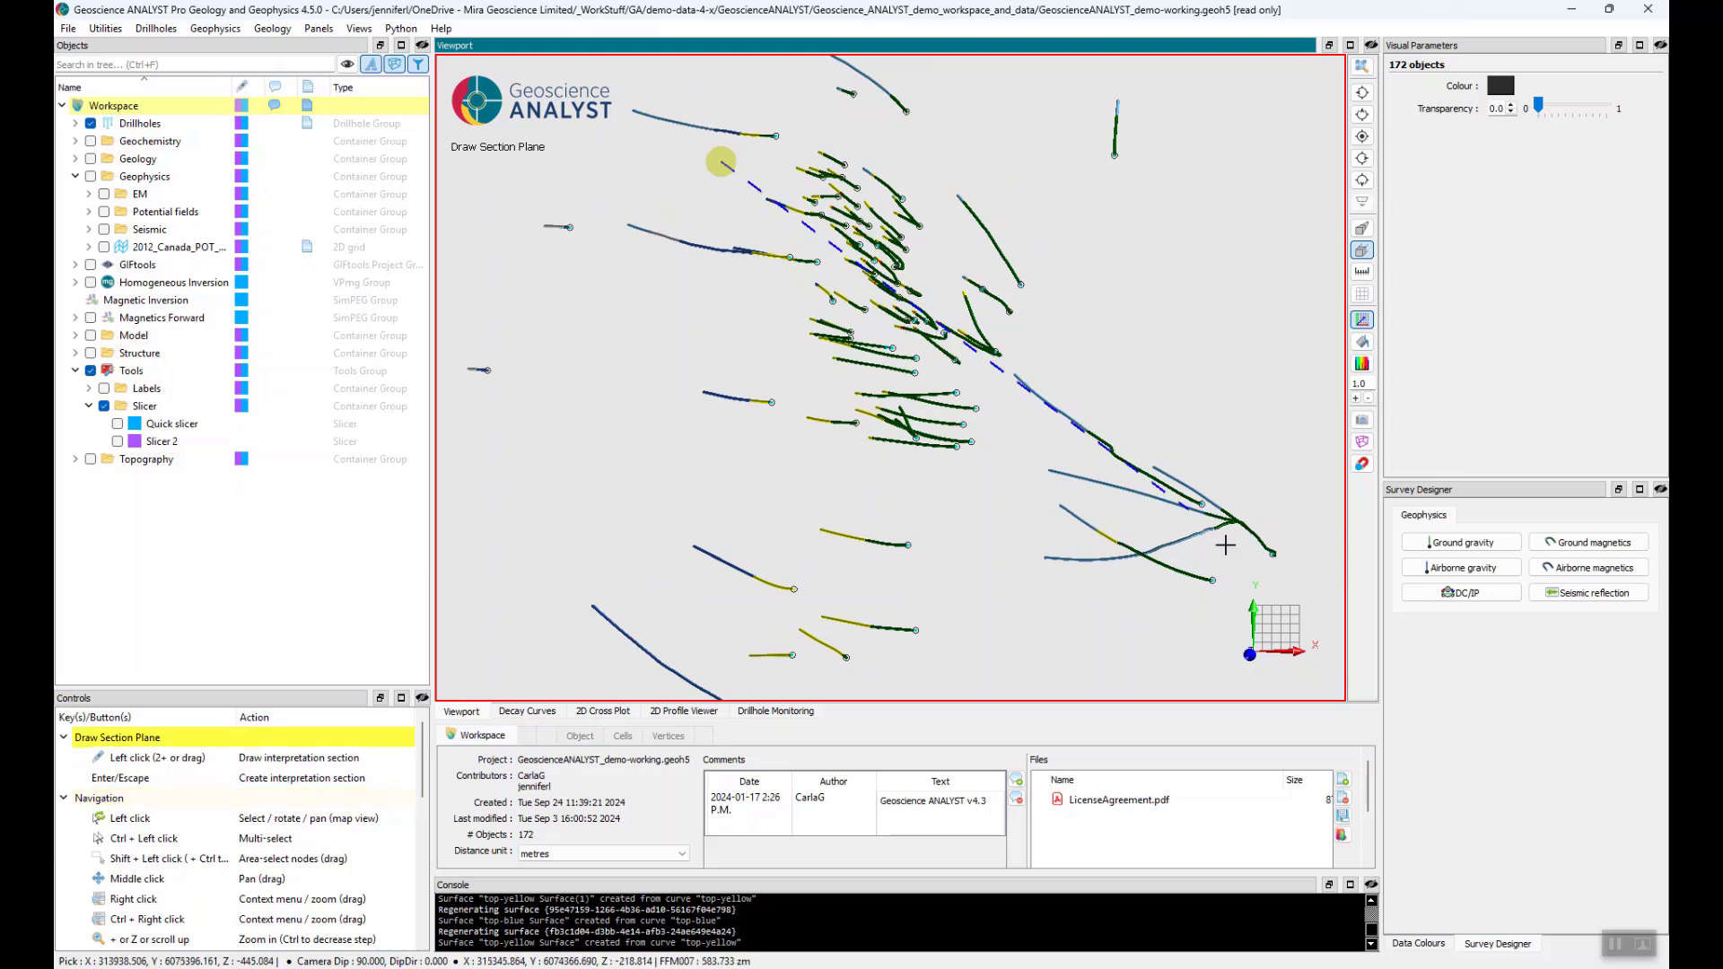
pyautogui.click(1276, 564)
pyautogui.press('Return')
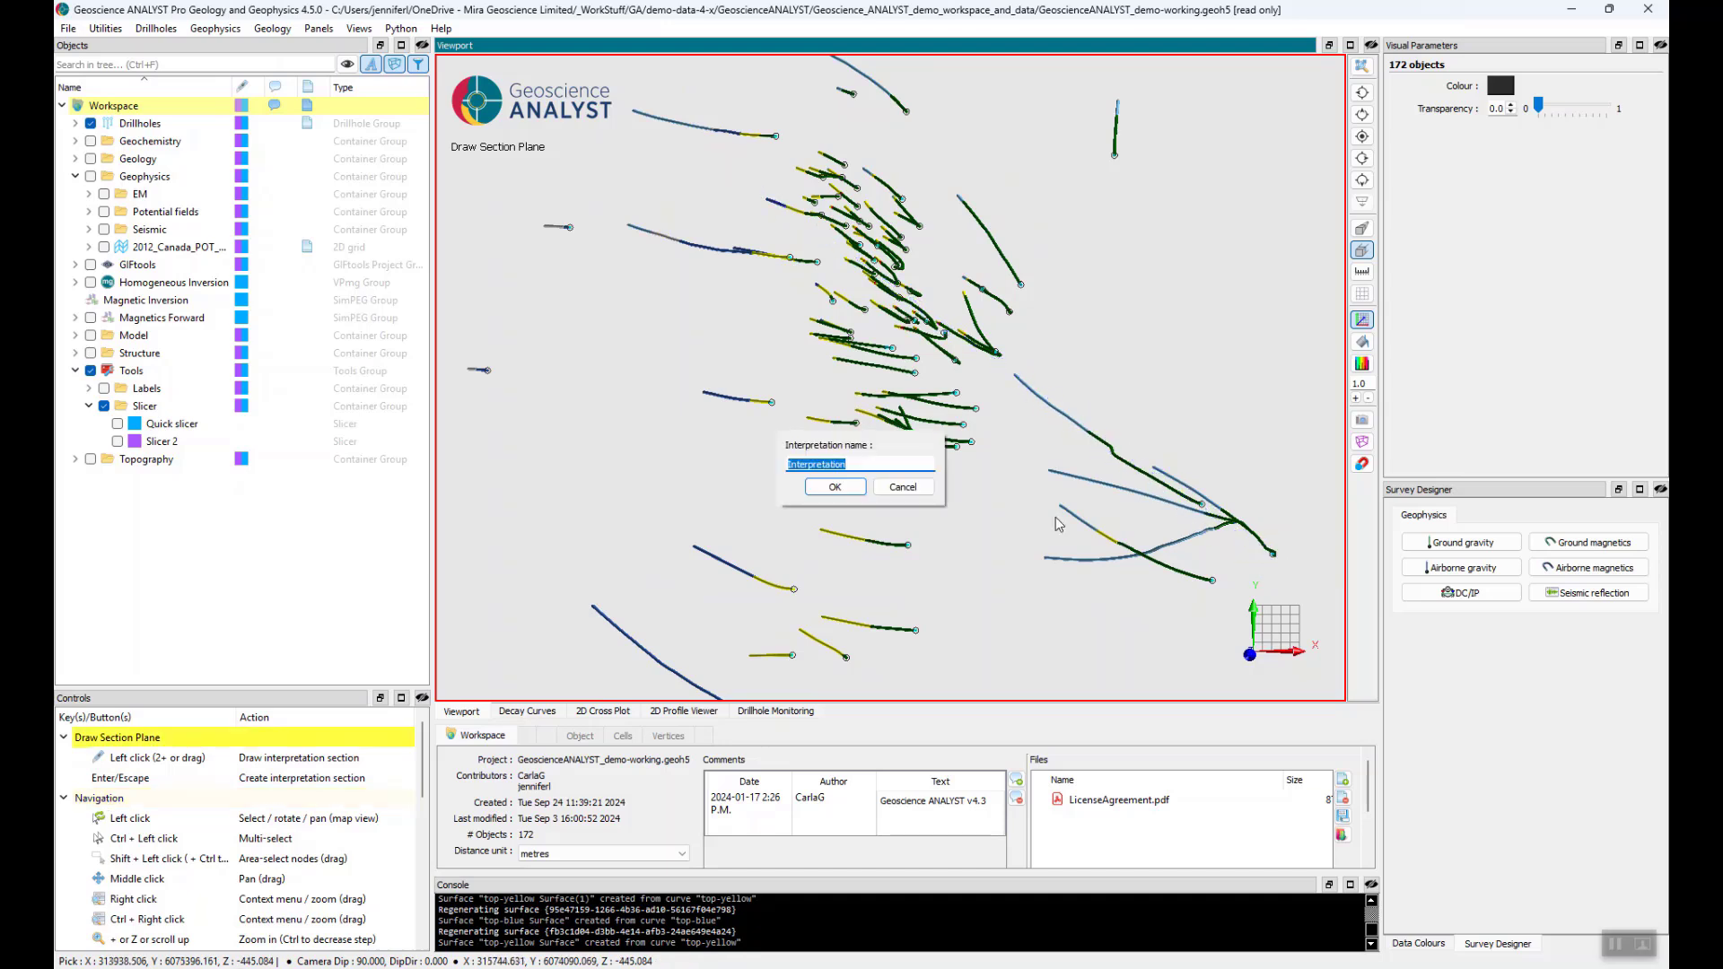
pyautogui.click(838, 487)
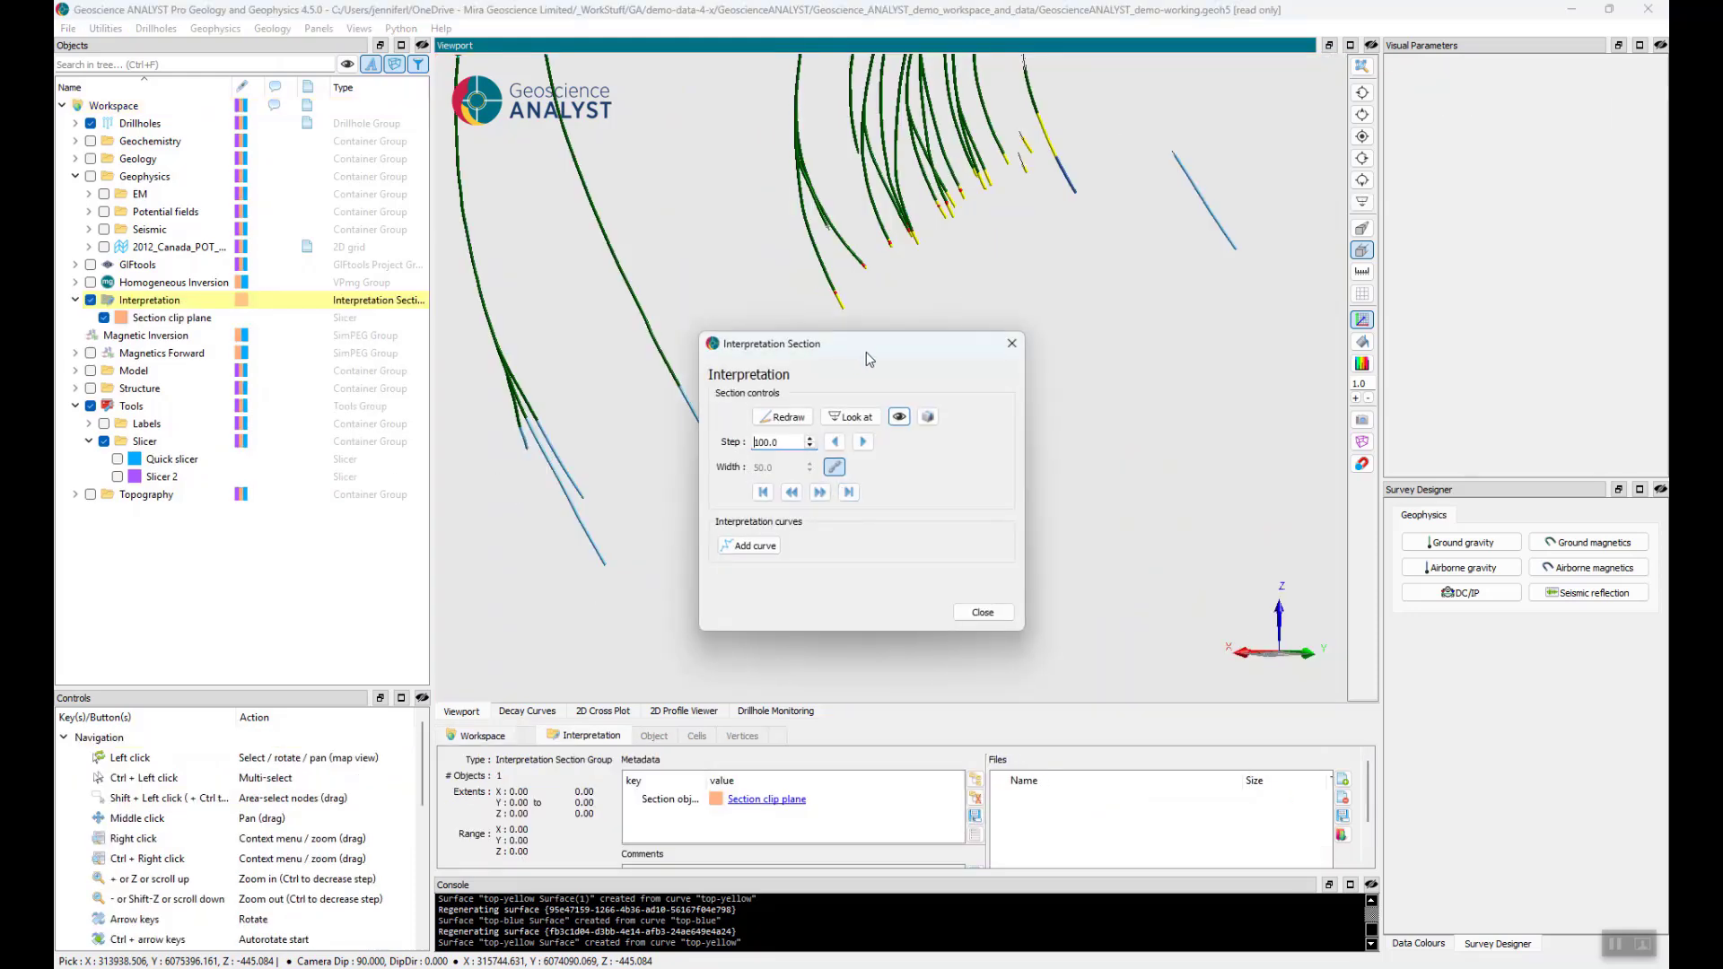
# Step: Move the Interpretation Section dialog clear of the drillholes and check the section's view and stepping
pyautogui.moveTo(869, 359); pyautogui.dragTo(357, 357)
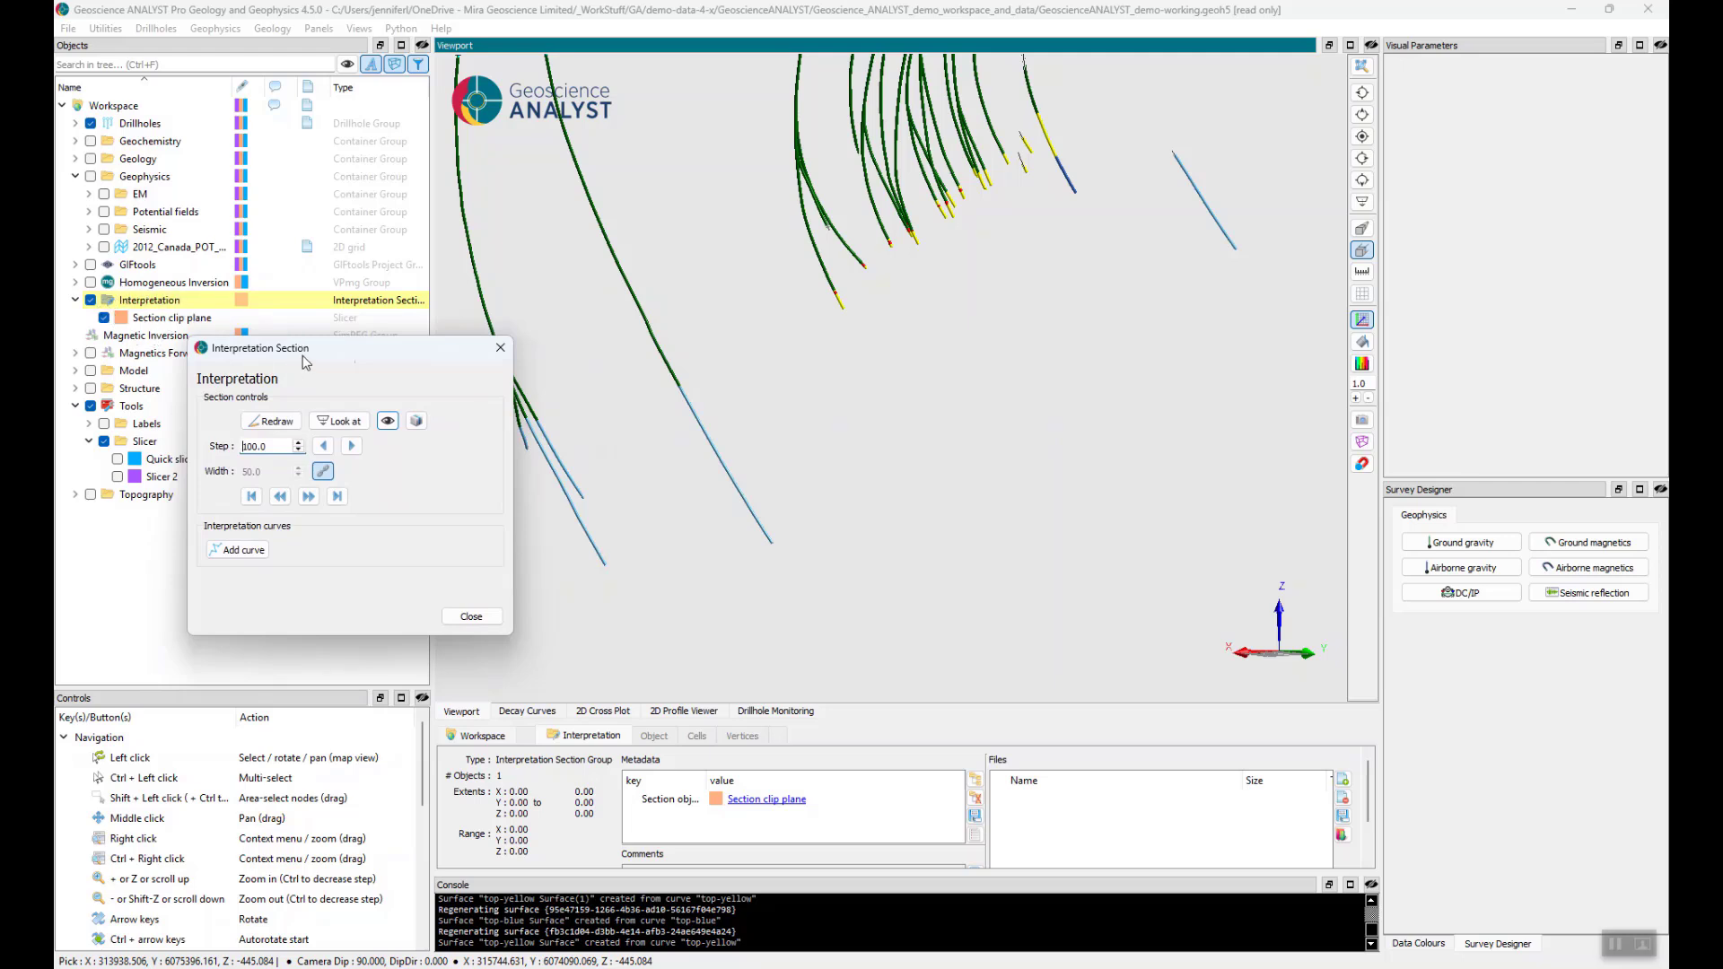
pyautogui.moveTo(305, 355); pyautogui.dragTo(306, 161)
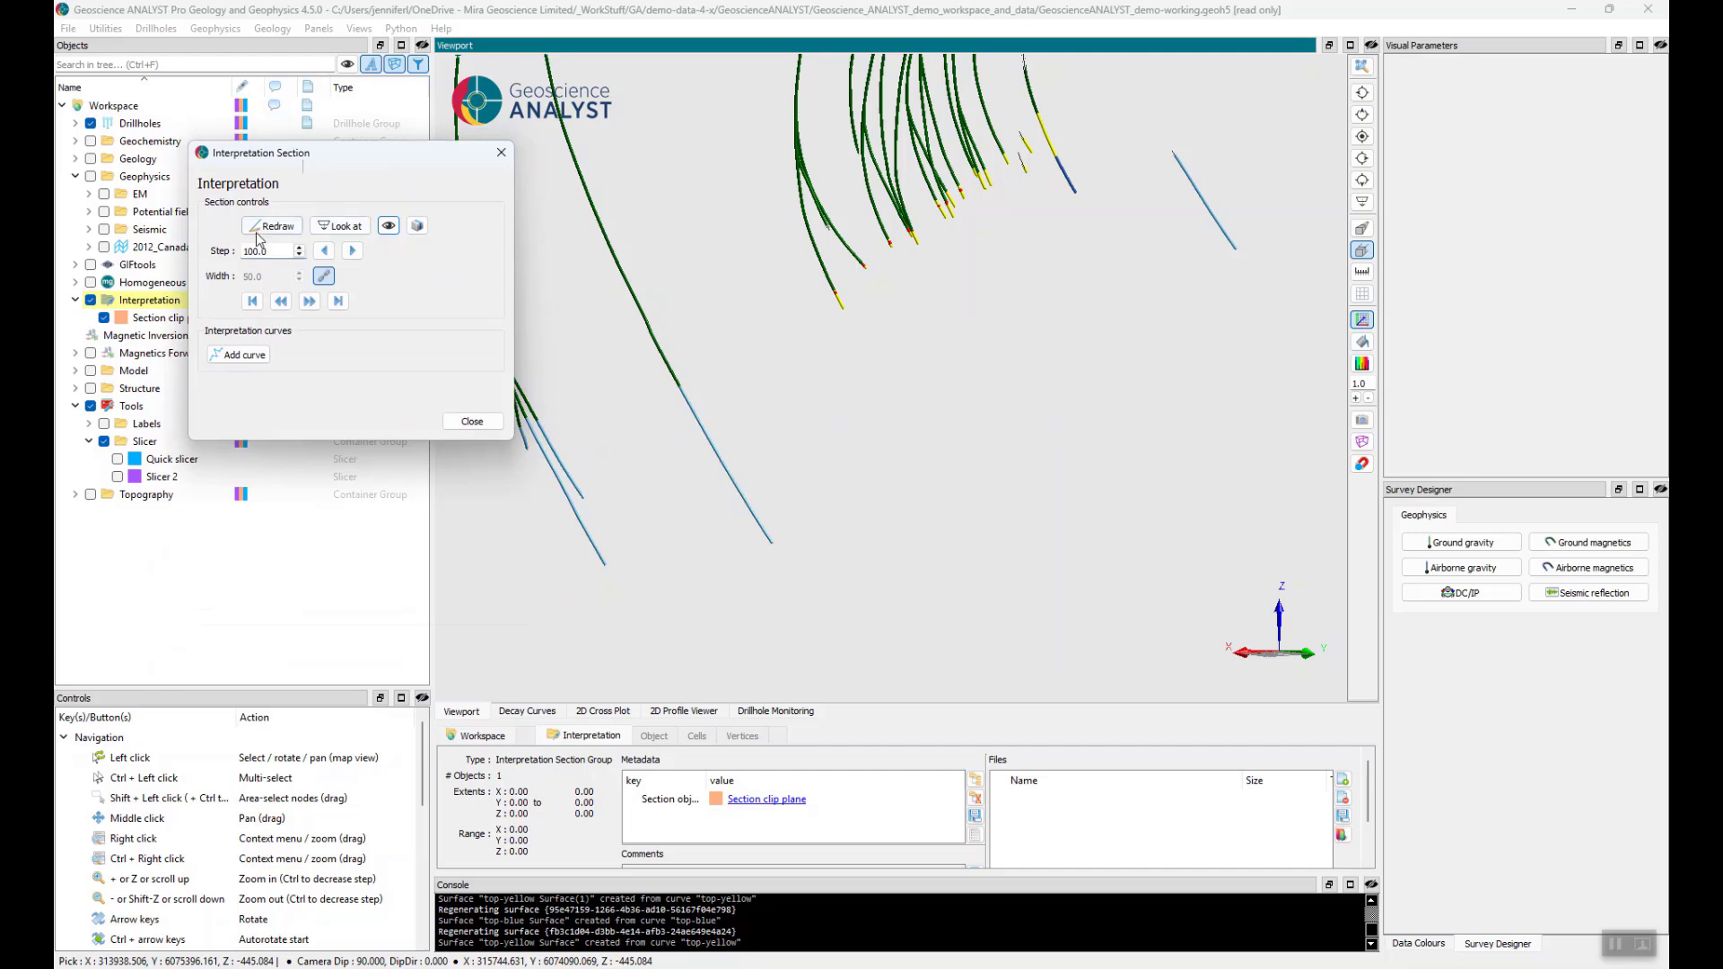
pyautogui.moveTo(1009, 287); pyautogui.dragTo(1003, 379, button='middle')
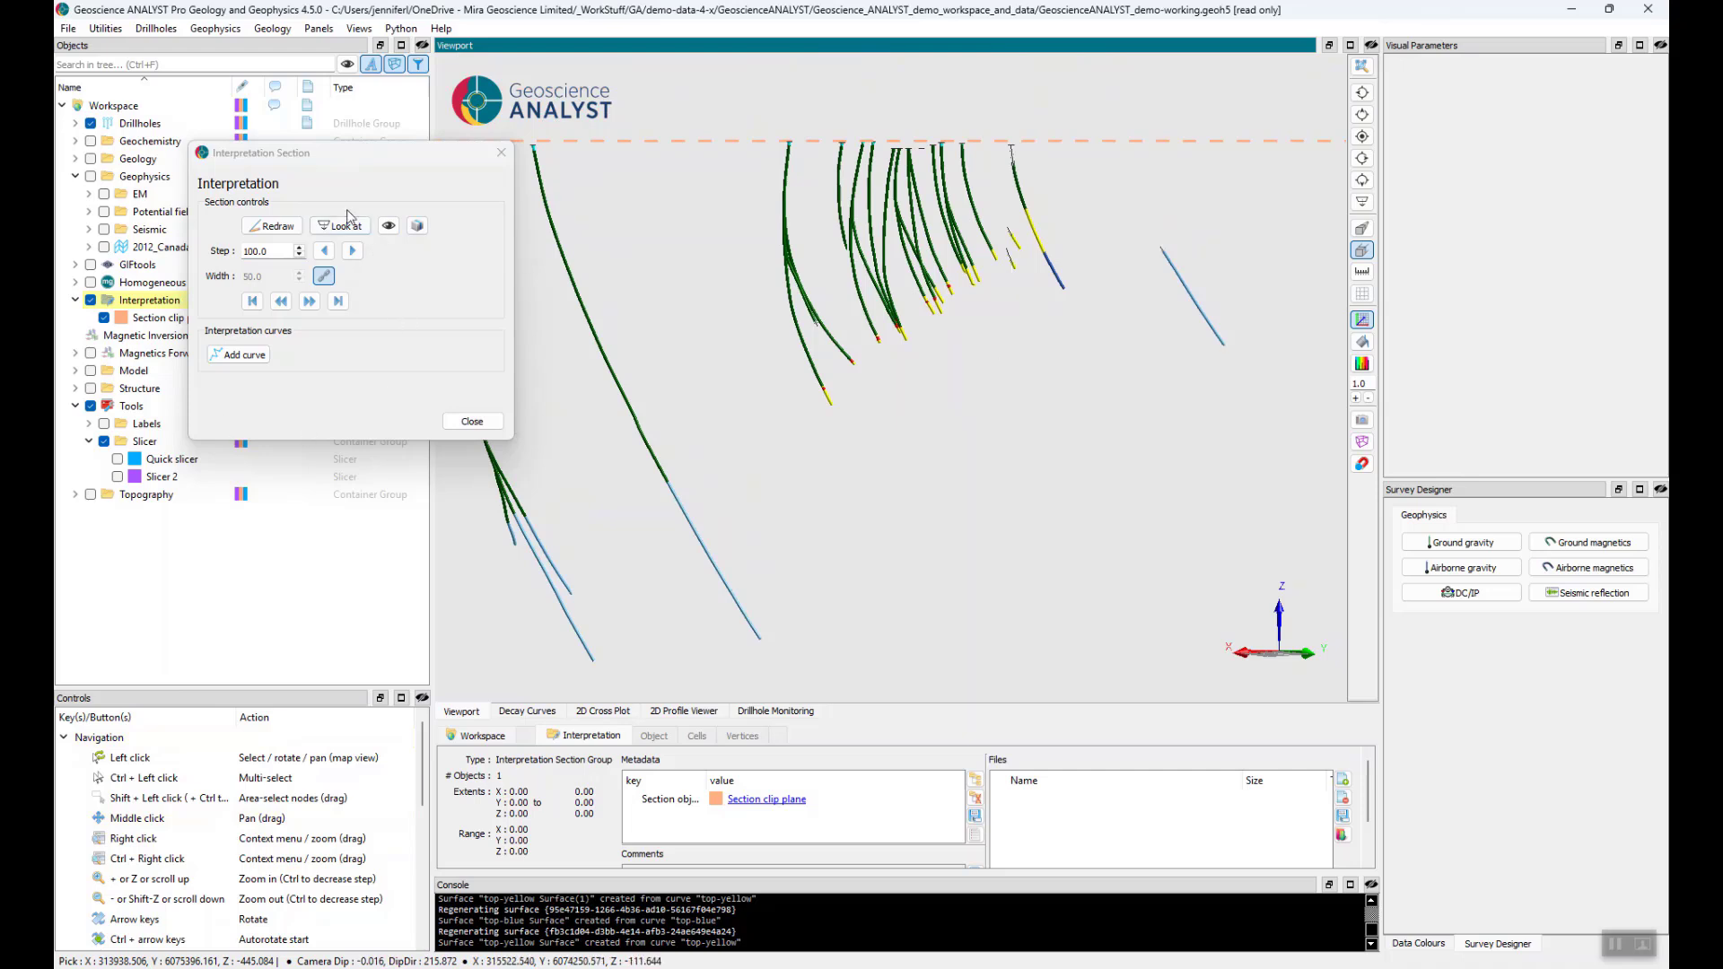
pyautogui.click(353, 251)
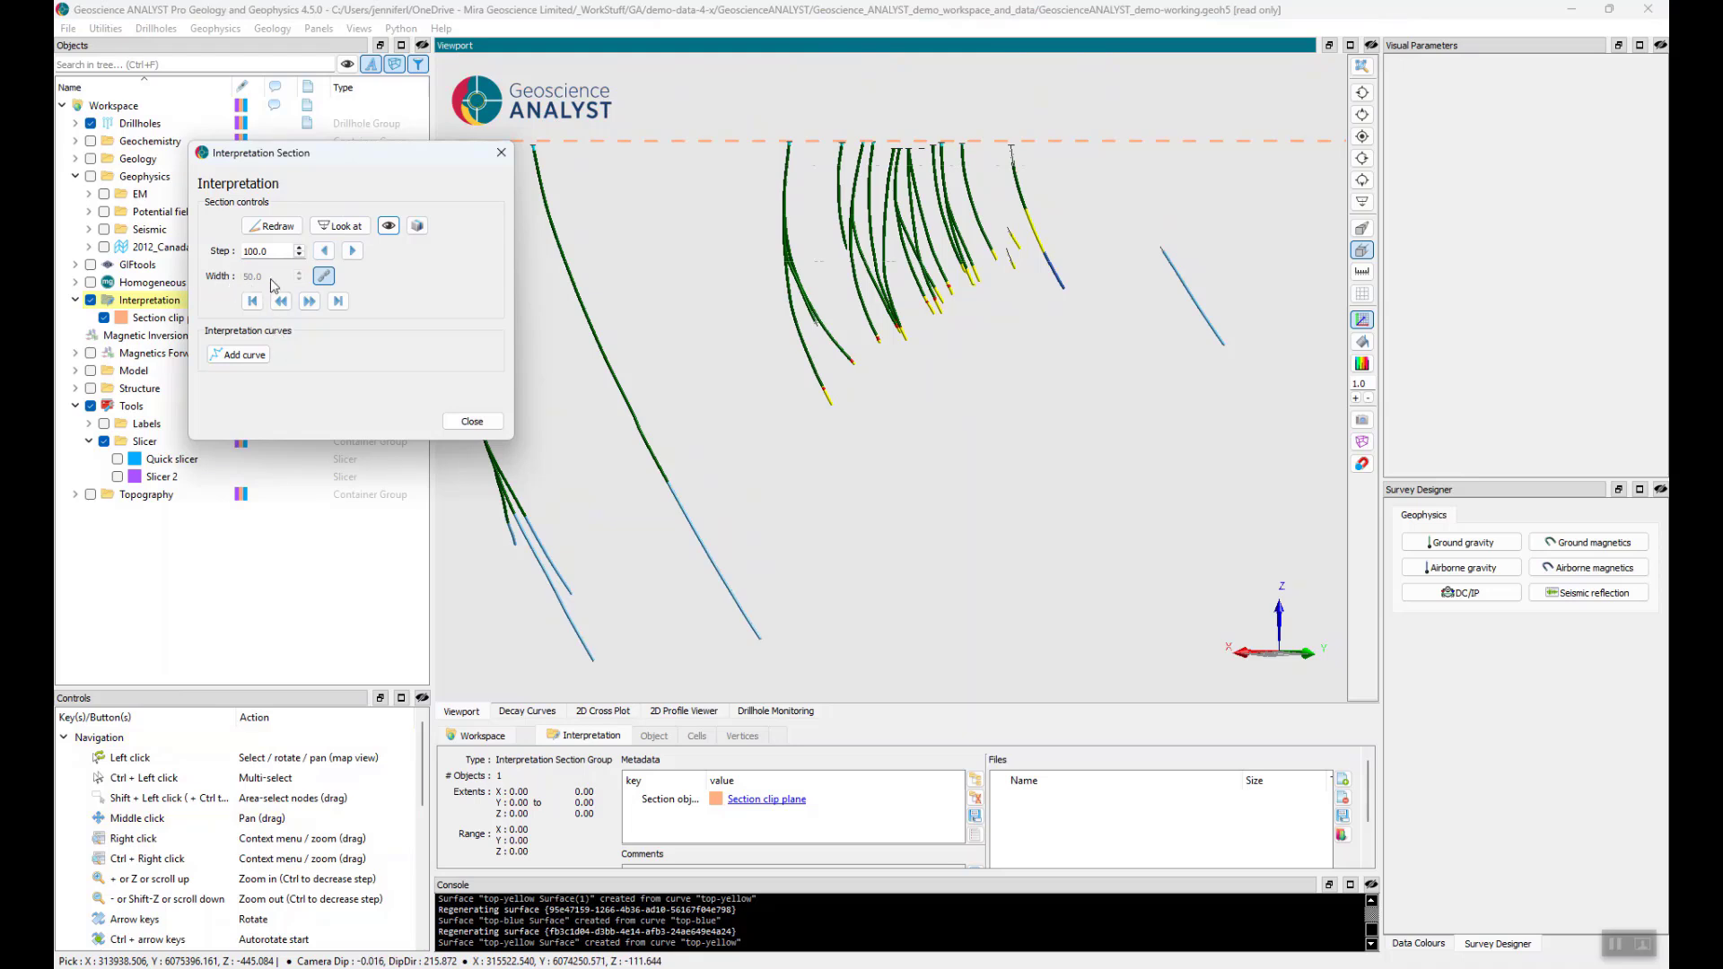
# Step: Add an interpretation curve named top-yellow and colour it yellow
pyautogui.click(253, 355)
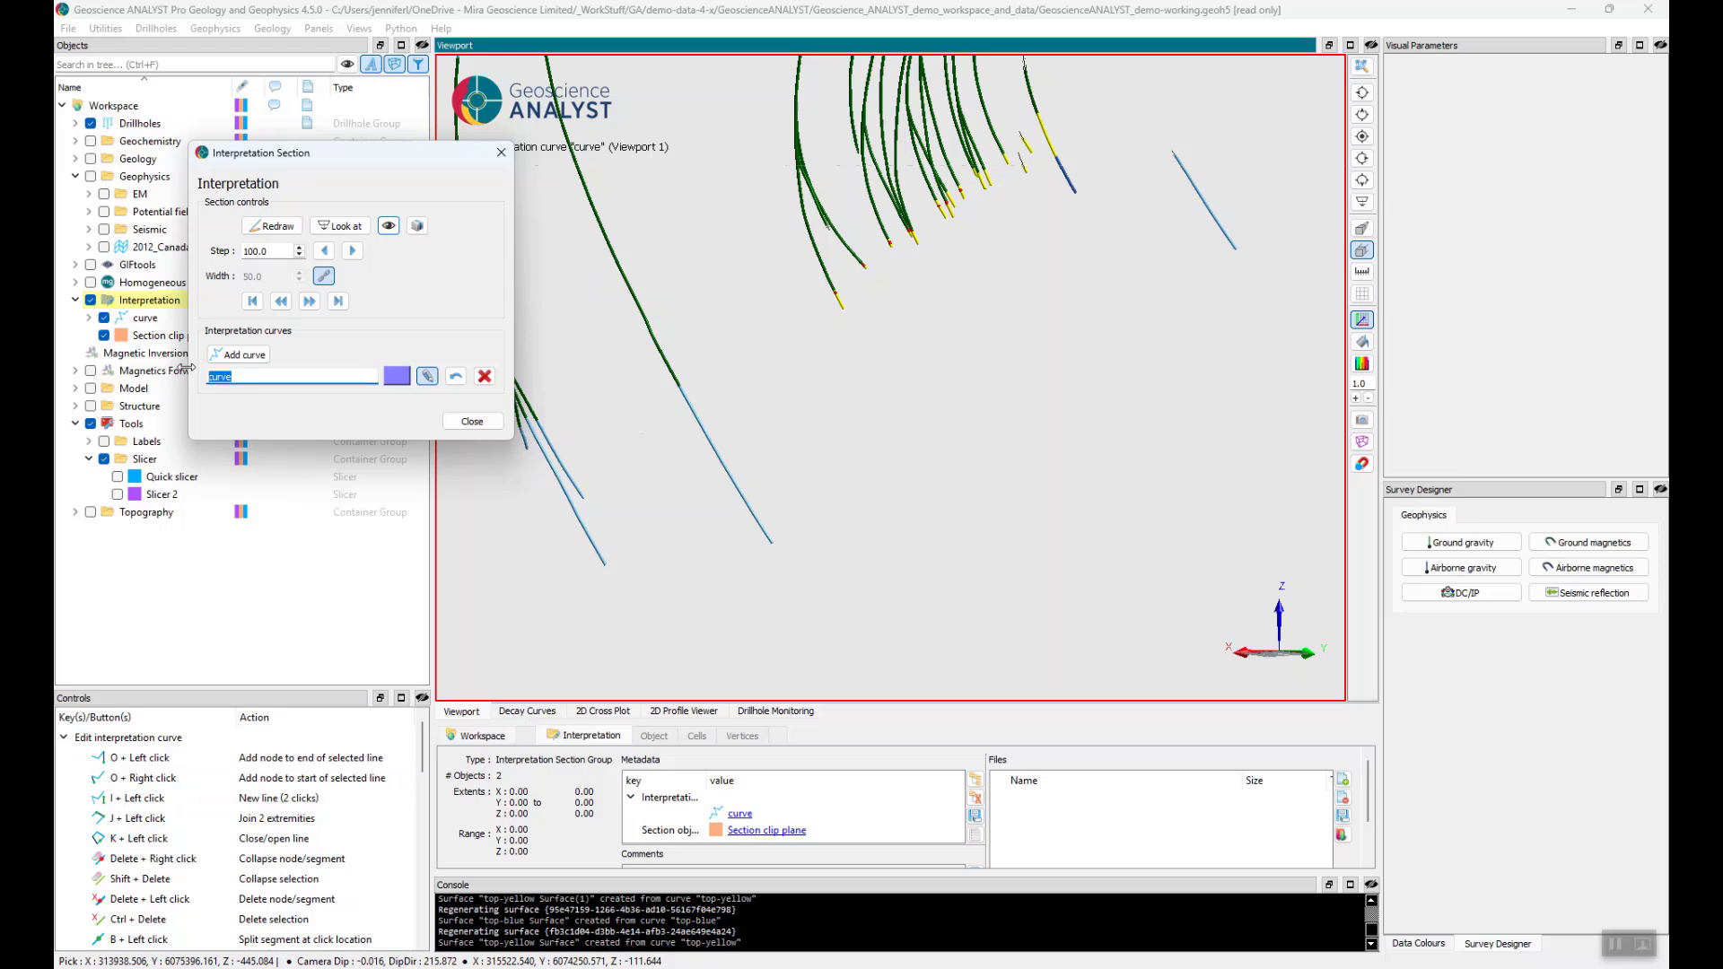
pyautogui.write('top')
pyautogui.click(398, 377)
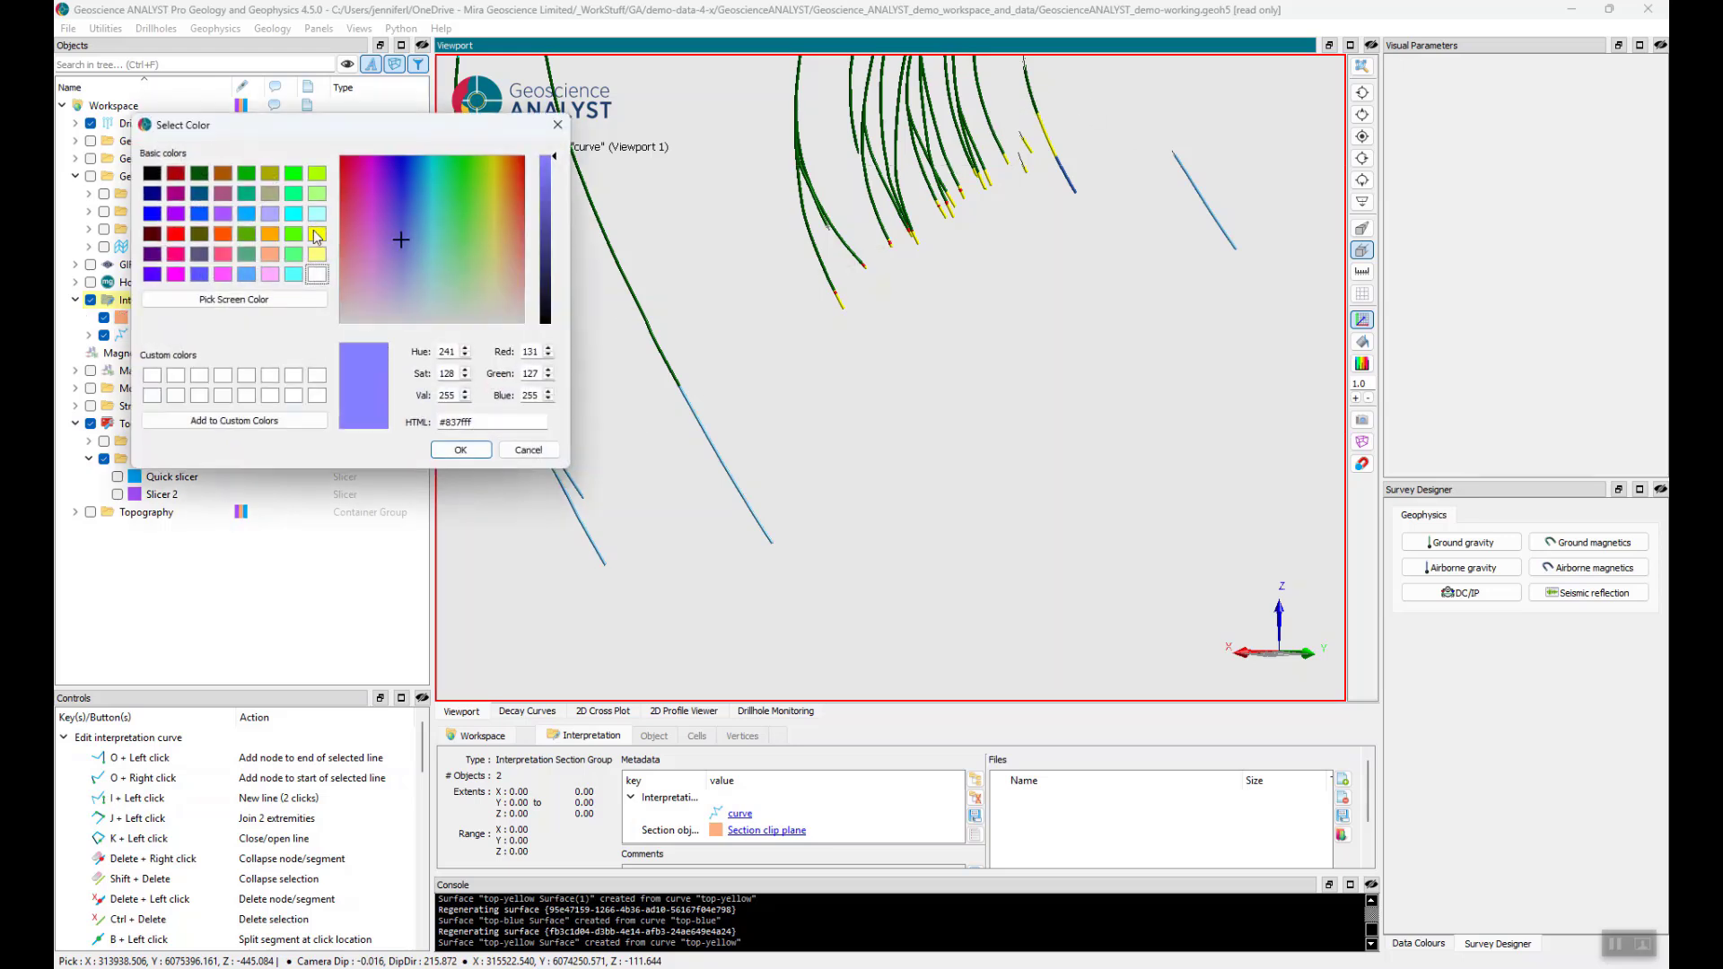
pyautogui.click(317, 236)
pyautogui.click(457, 449)
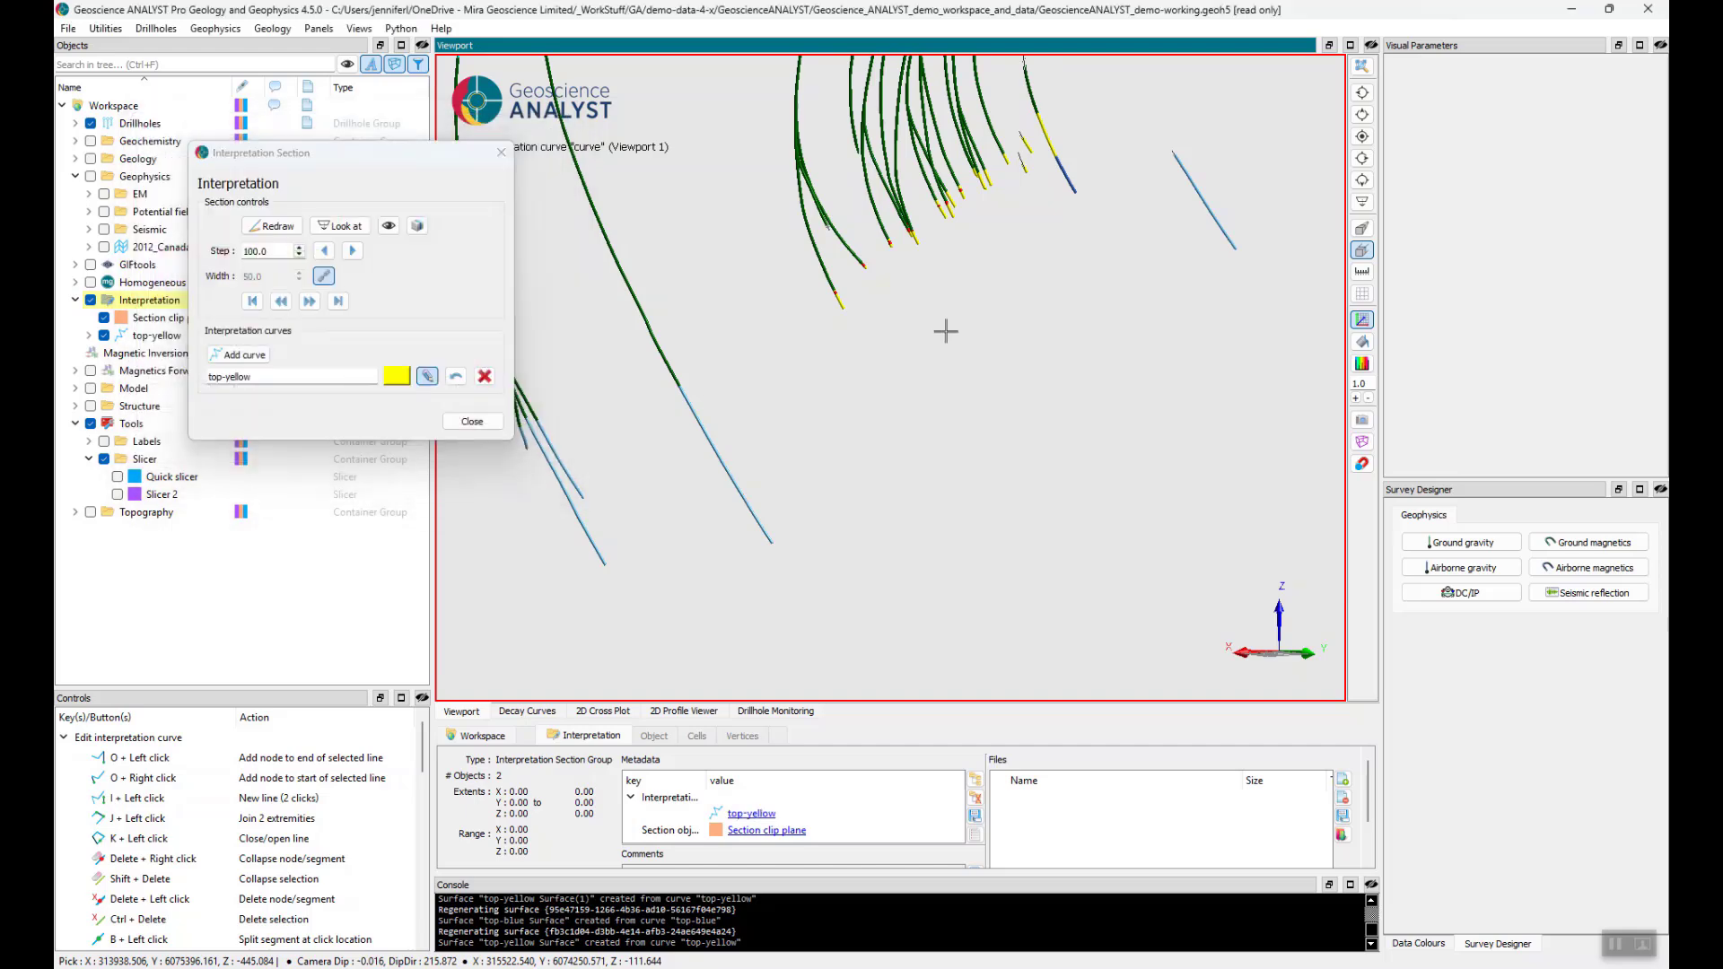
# Step: Digitize the top-yellow curve through the tops of the yellow drillhole intervals, extending it past the outermost holes at both ends
pyautogui.scroll(3, 920, 435)
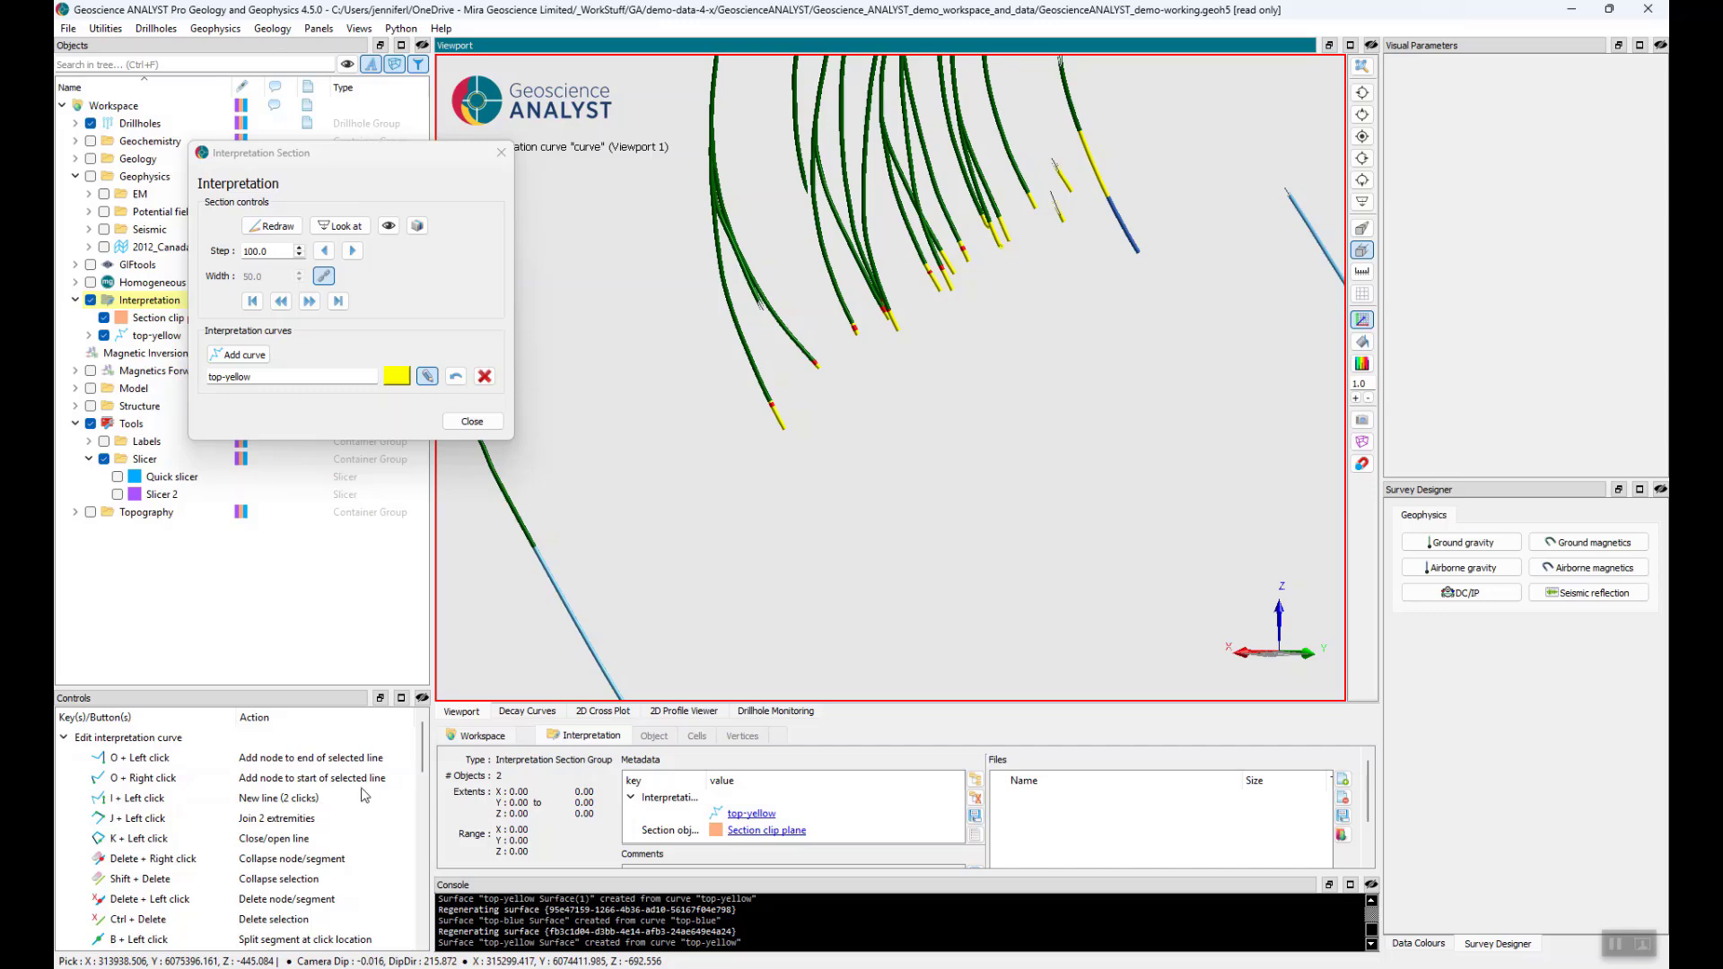
pyautogui.click(732, 429)
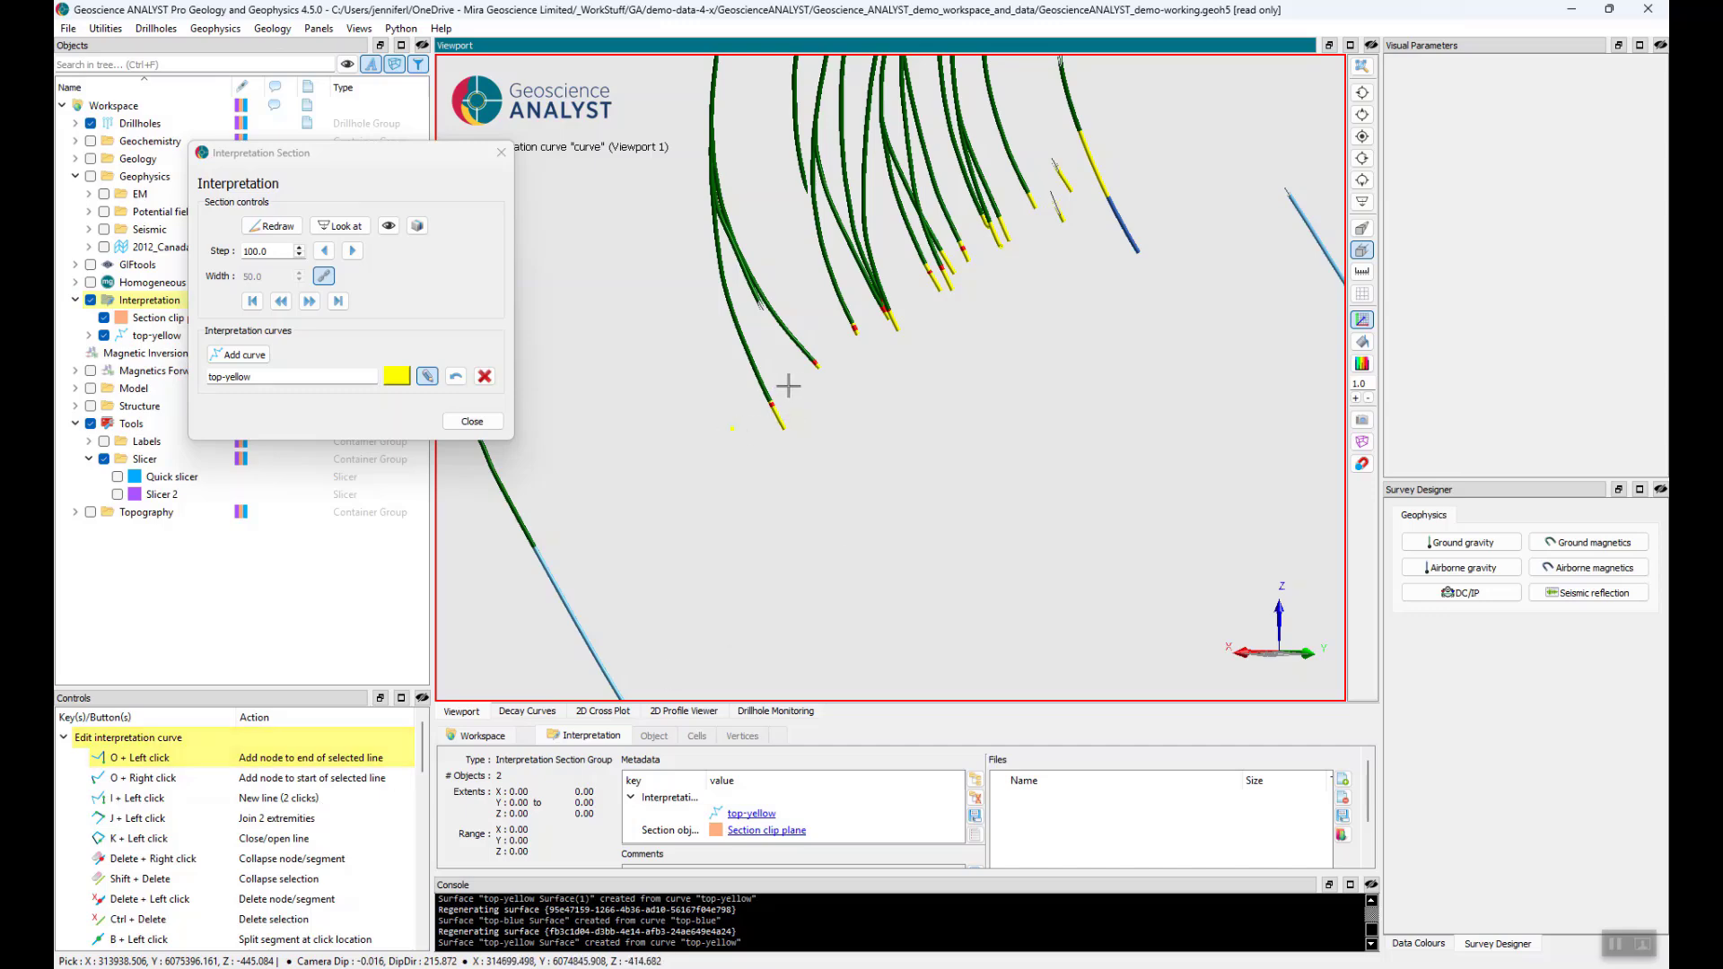
pyautogui.click(783, 384)
pyautogui.click(831, 345)
pyautogui.click(865, 320)
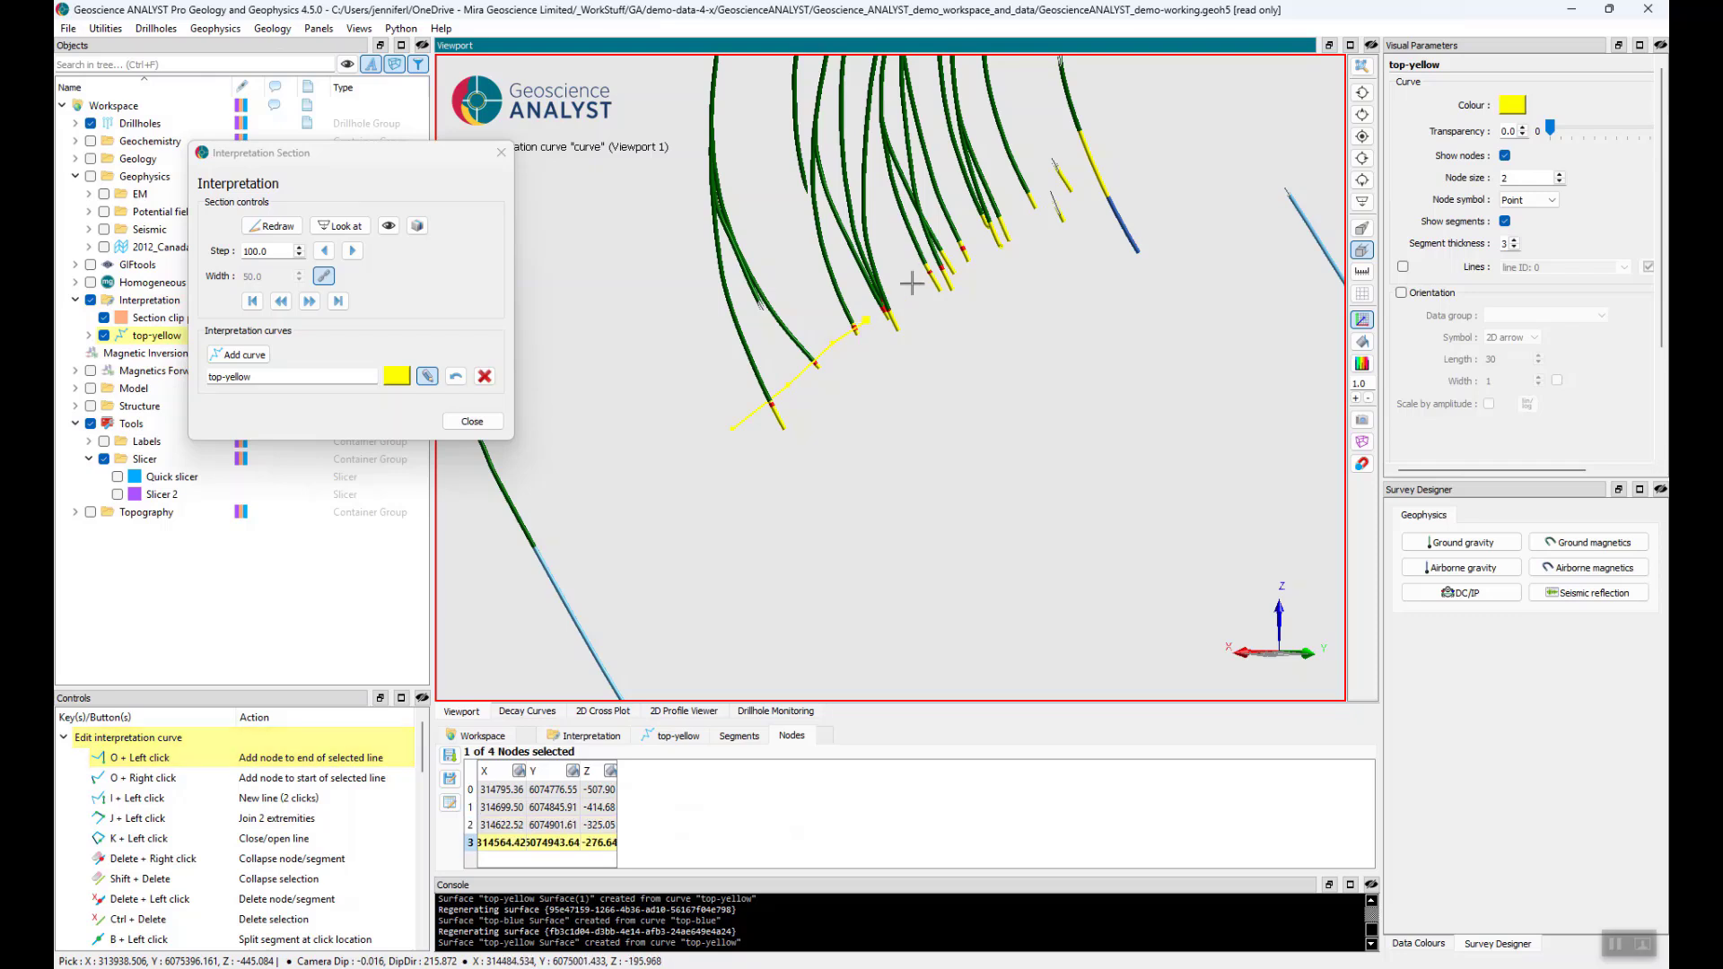
pyautogui.click(902, 285)
pyautogui.click(925, 269)
pyautogui.click(951, 240)
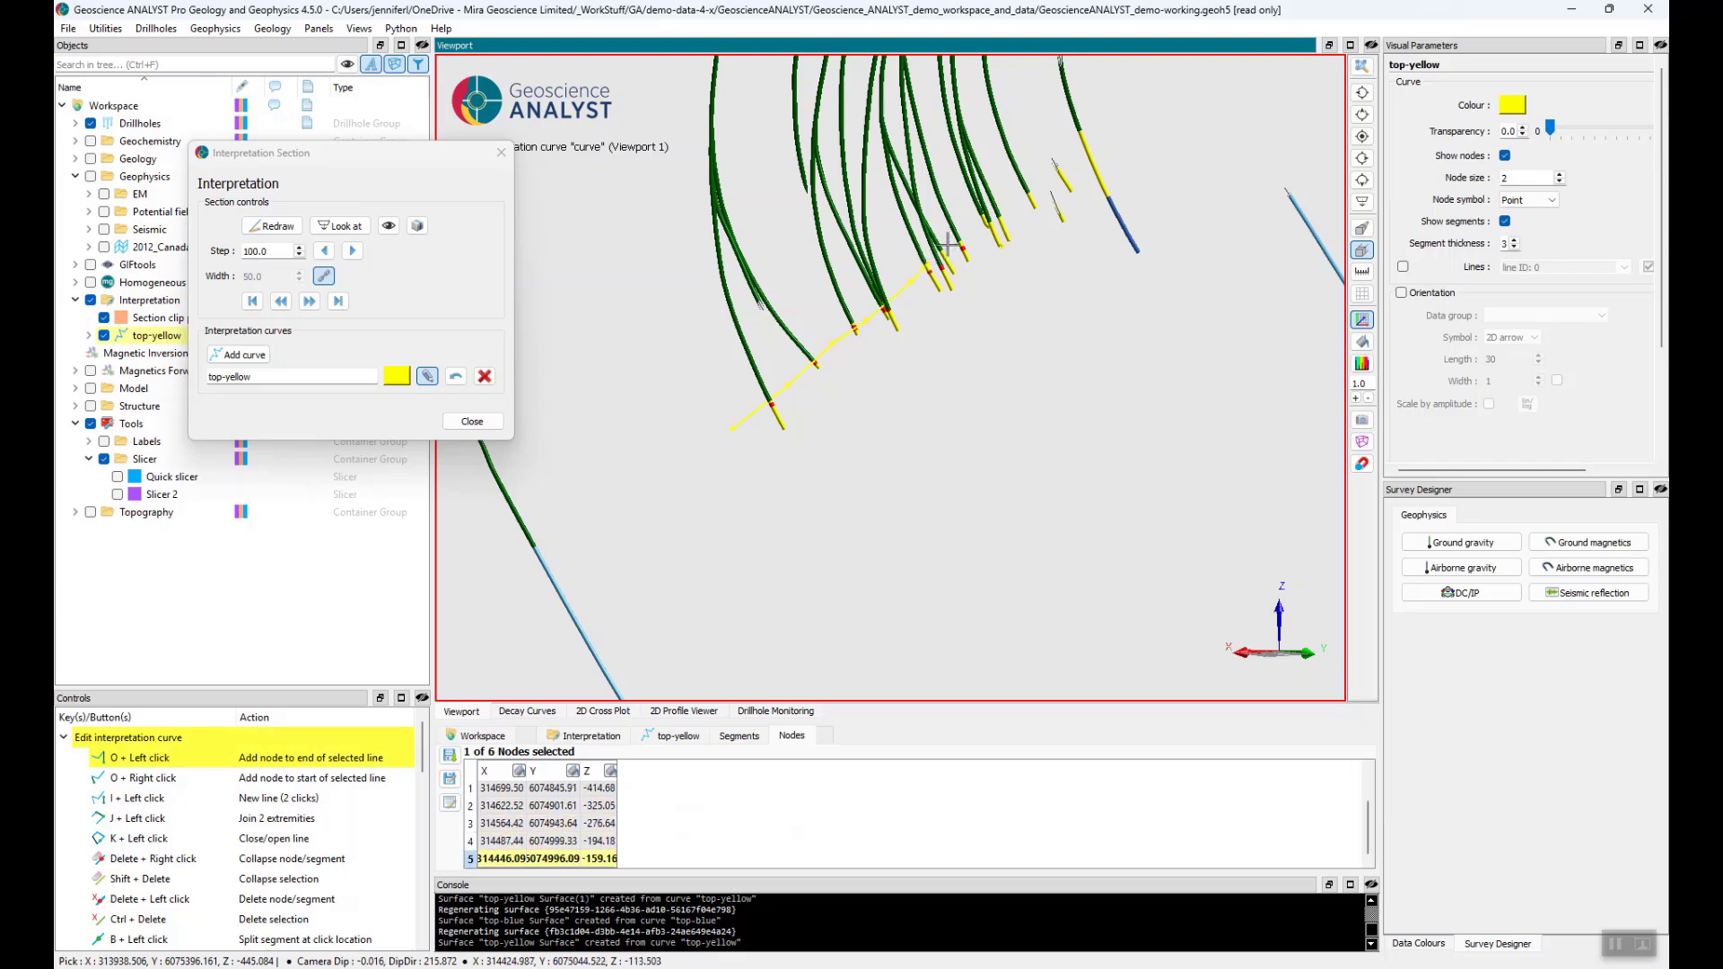
pyautogui.click(984, 223)
pyautogui.click(1009, 204)
pyautogui.click(1037, 183)
pyautogui.click(1063, 145)
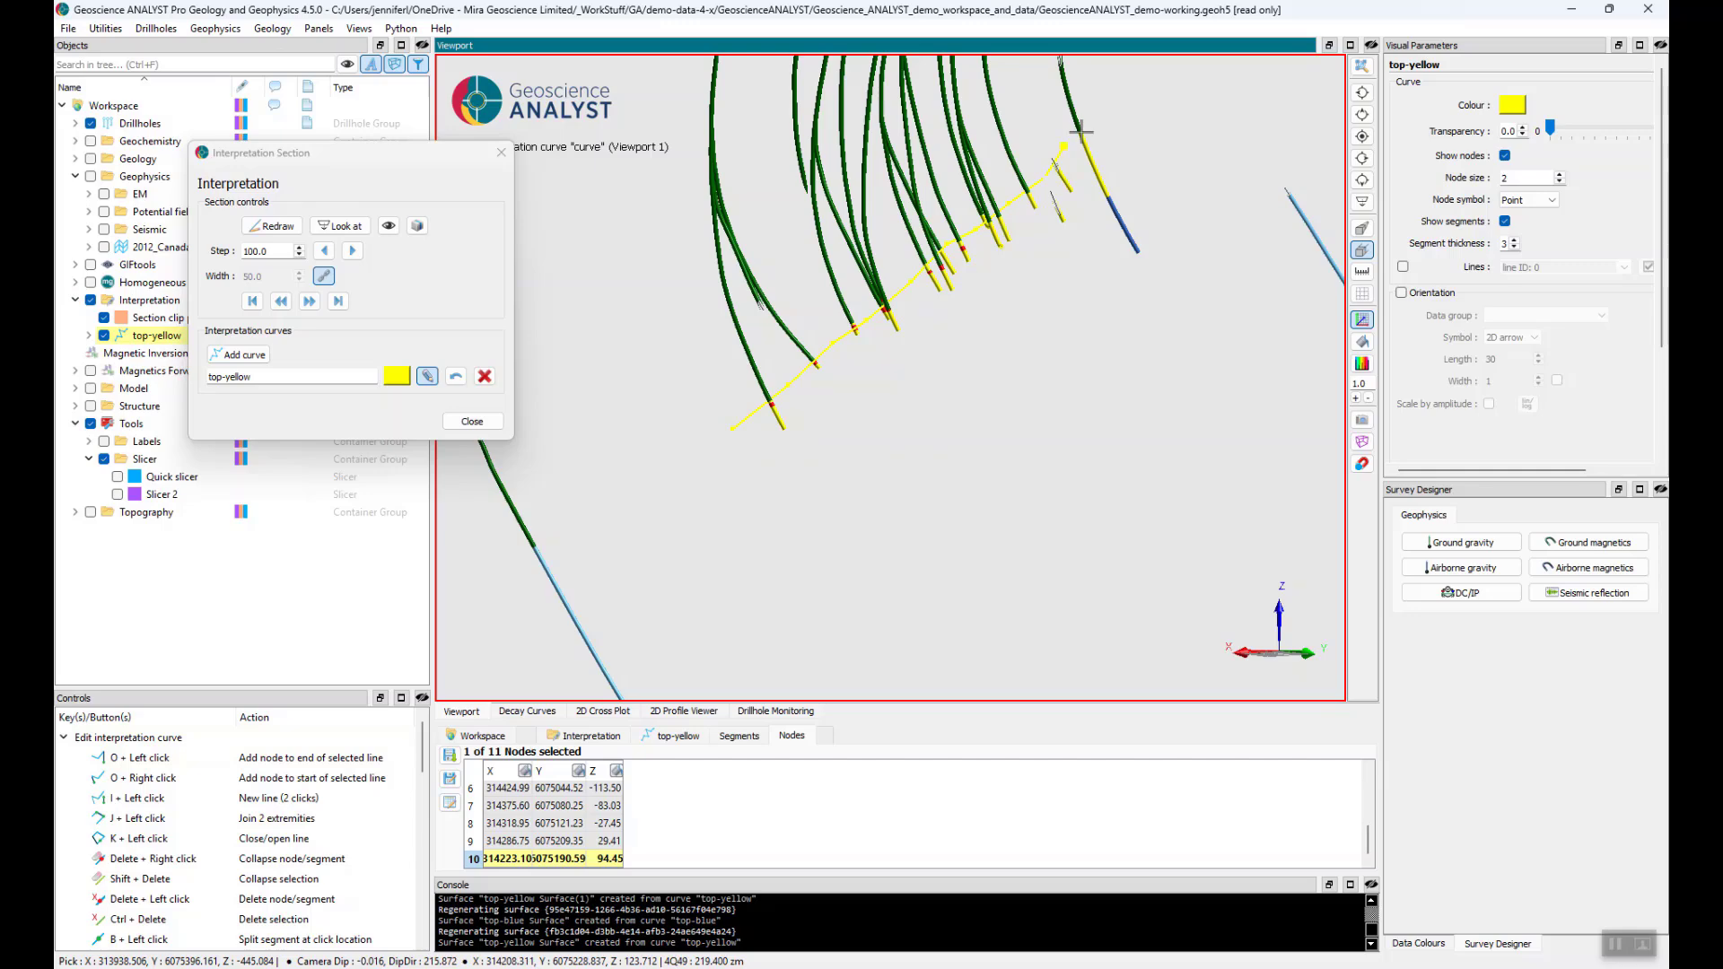
pyautogui.click(1079, 131)
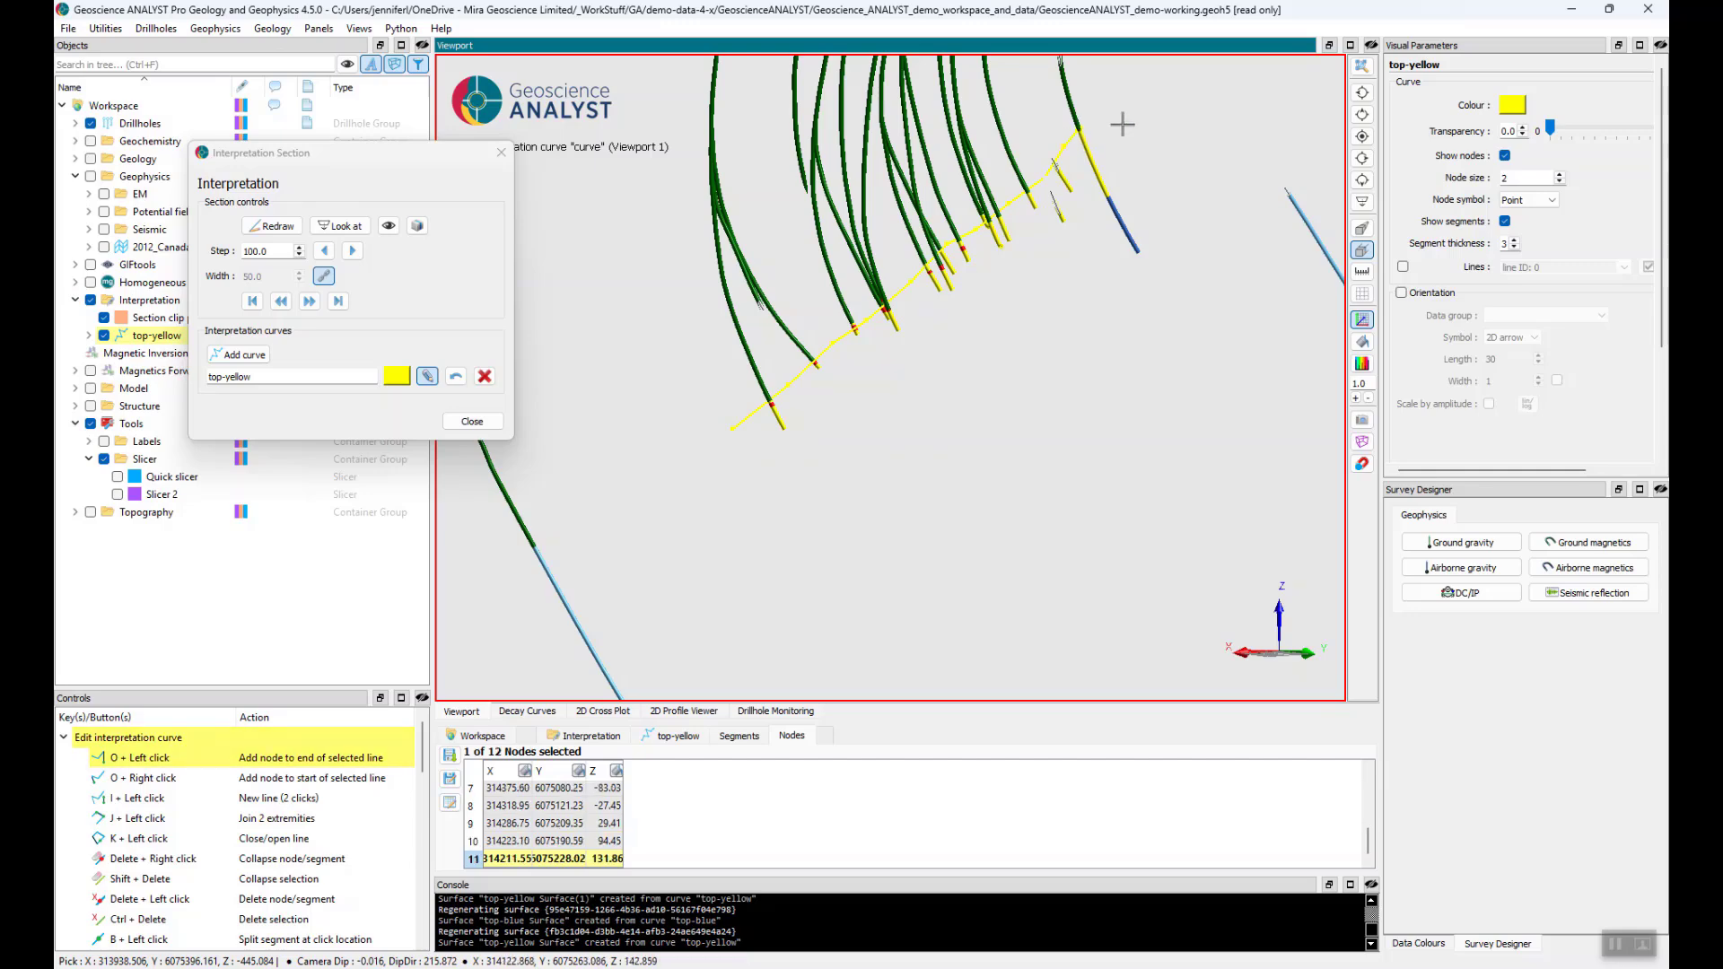
pyautogui.click(1125, 92)
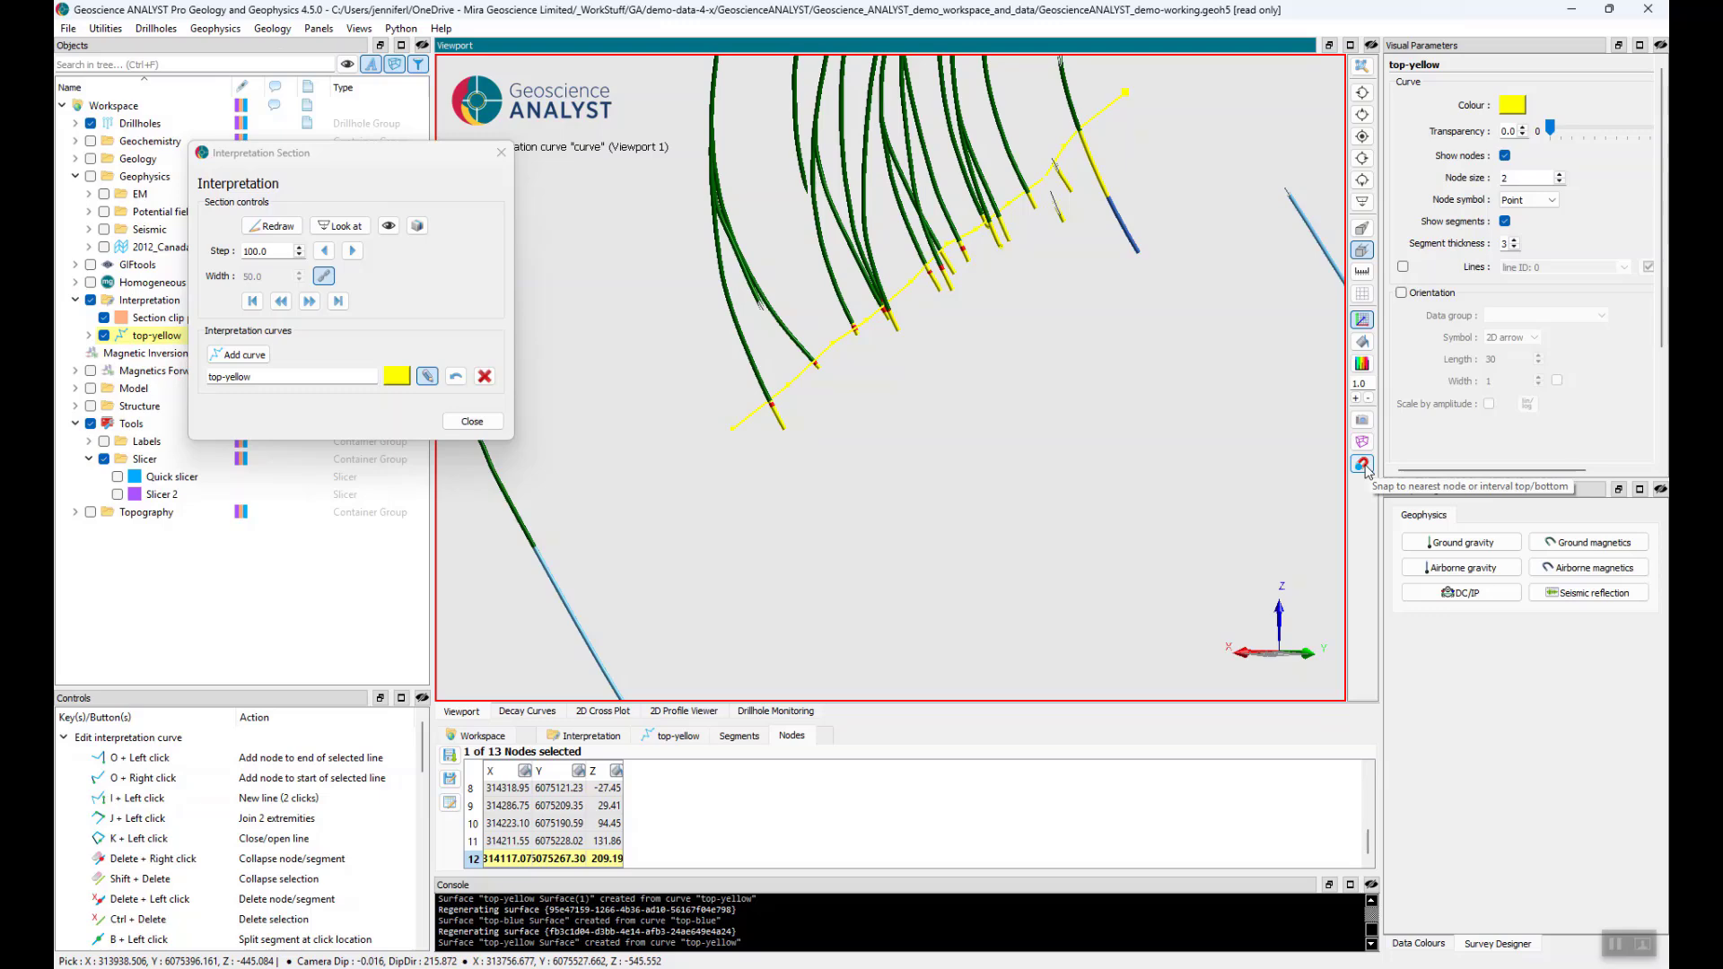
# Step: Advance the section by 100 m, display the previous section's curve, and digitize a new top-yellow line along the yellow interval tops
pyautogui.click(352, 251)
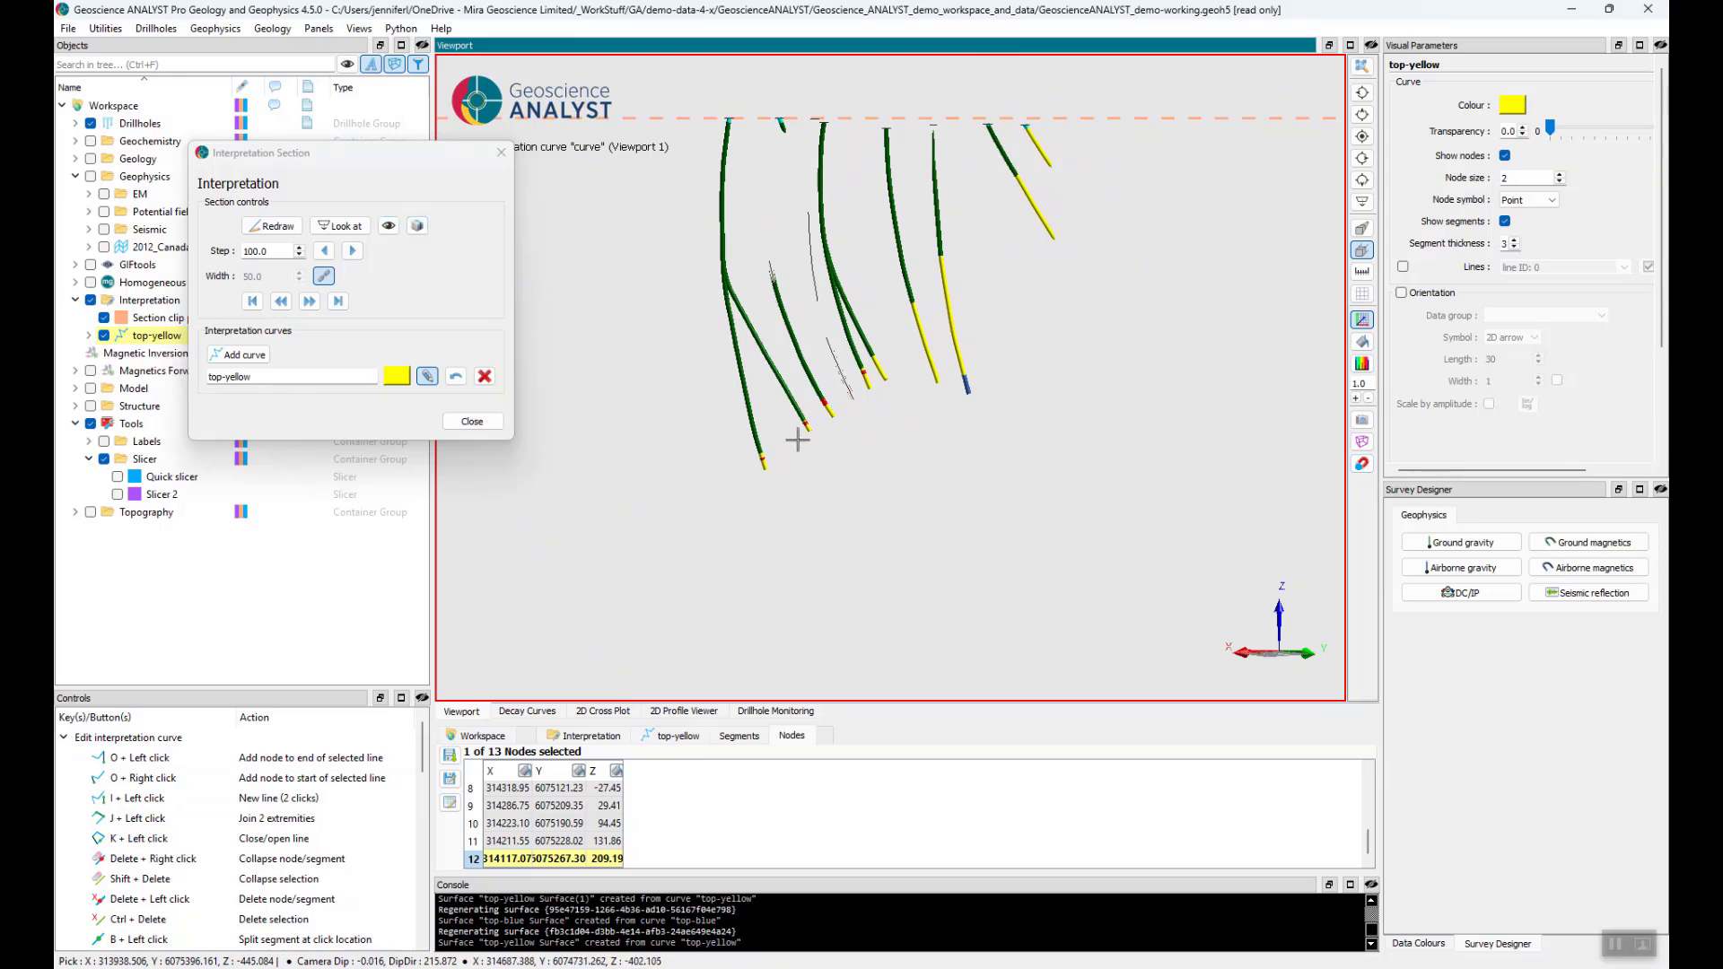
pyautogui.click(418, 227)
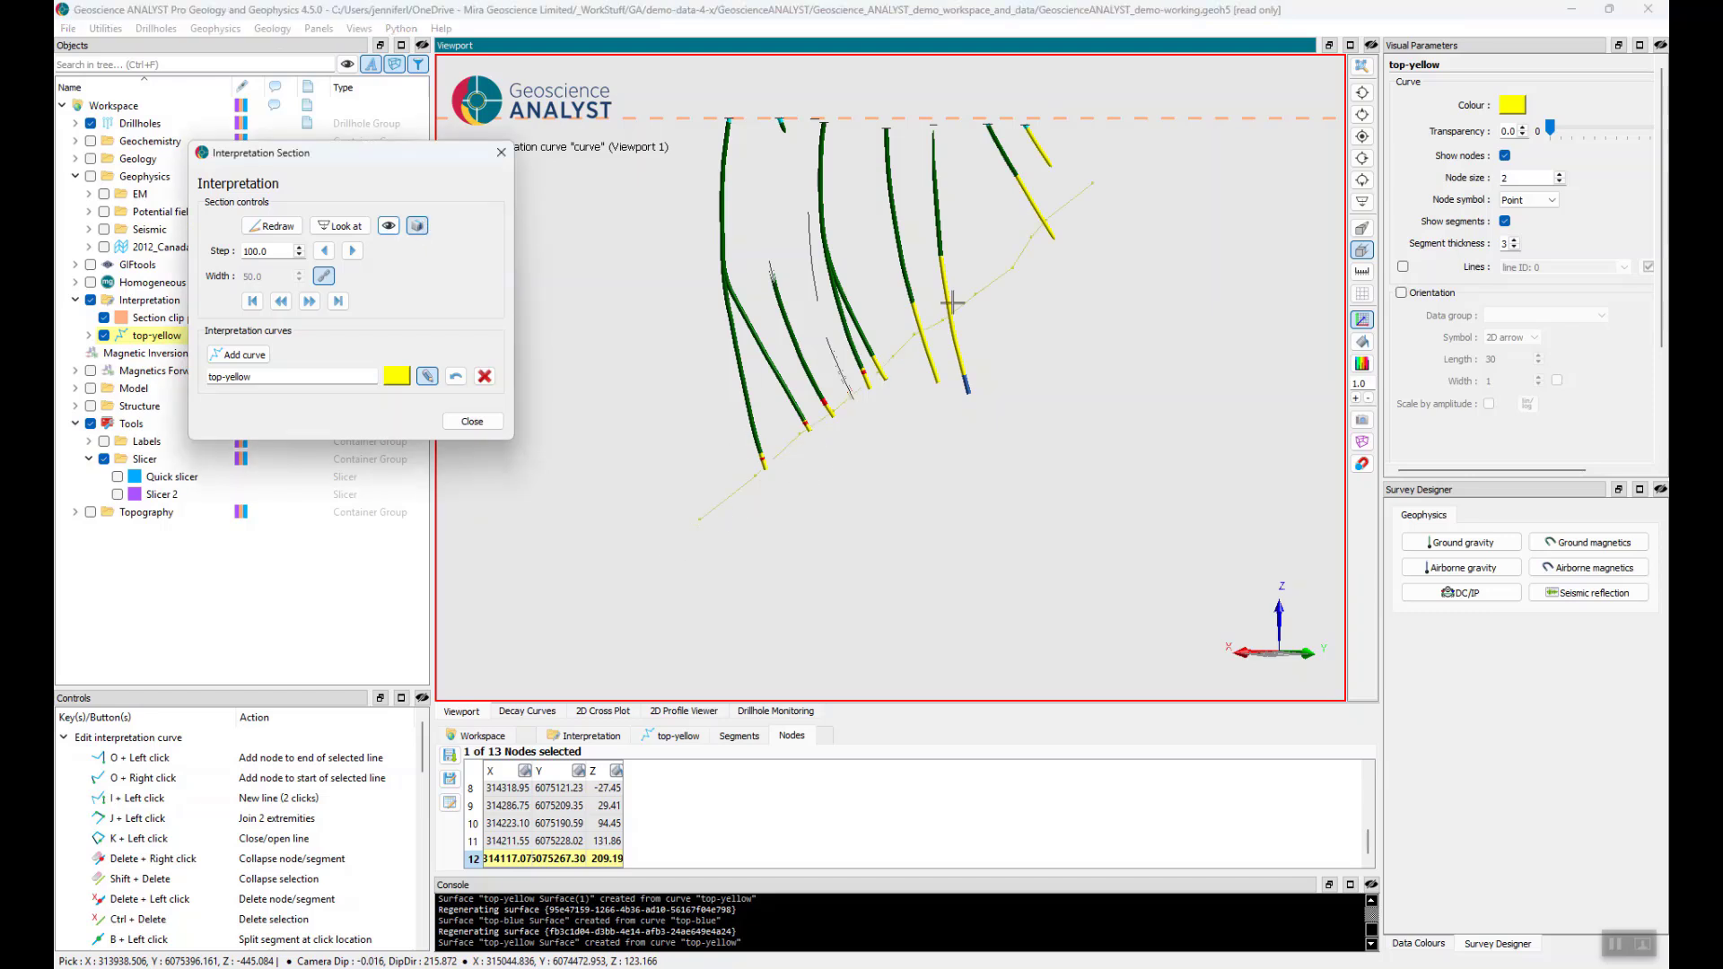
pyautogui.click(714, 485)
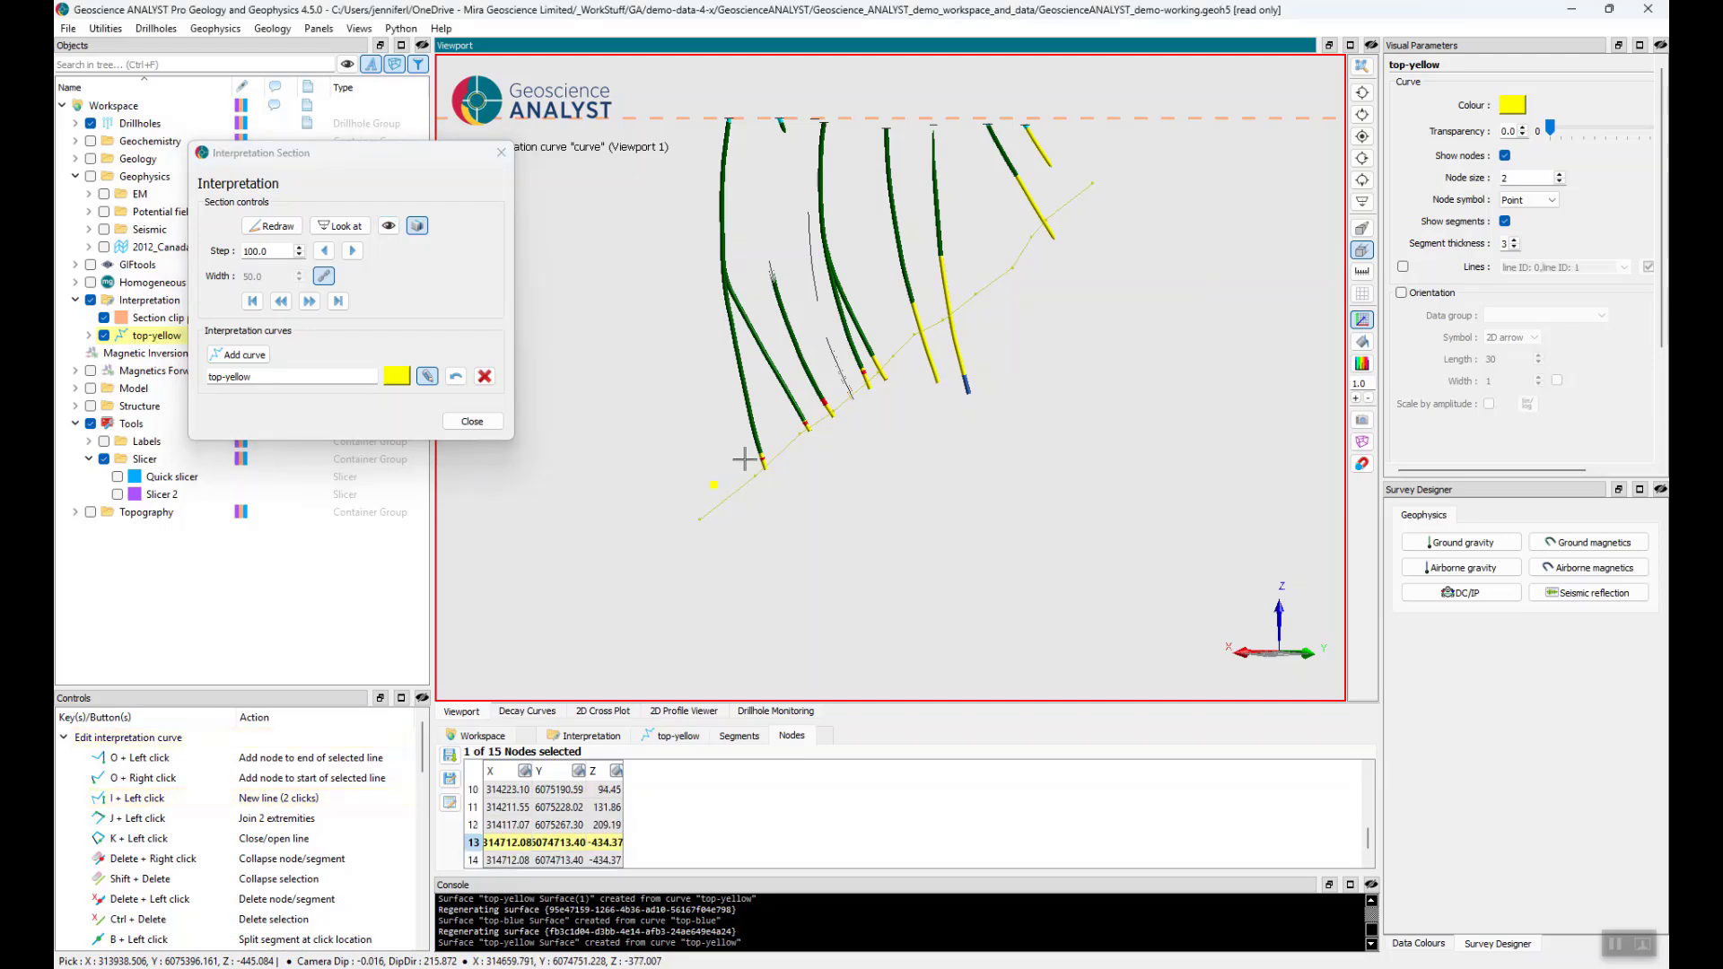
pyautogui.click(744, 458)
pyautogui.click(807, 414)
pyautogui.click(832, 390)
pyautogui.click(857, 369)
pyautogui.click(880, 346)
pyautogui.click(918, 290)
pyautogui.click(958, 235)
pyautogui.click(1024, 161)
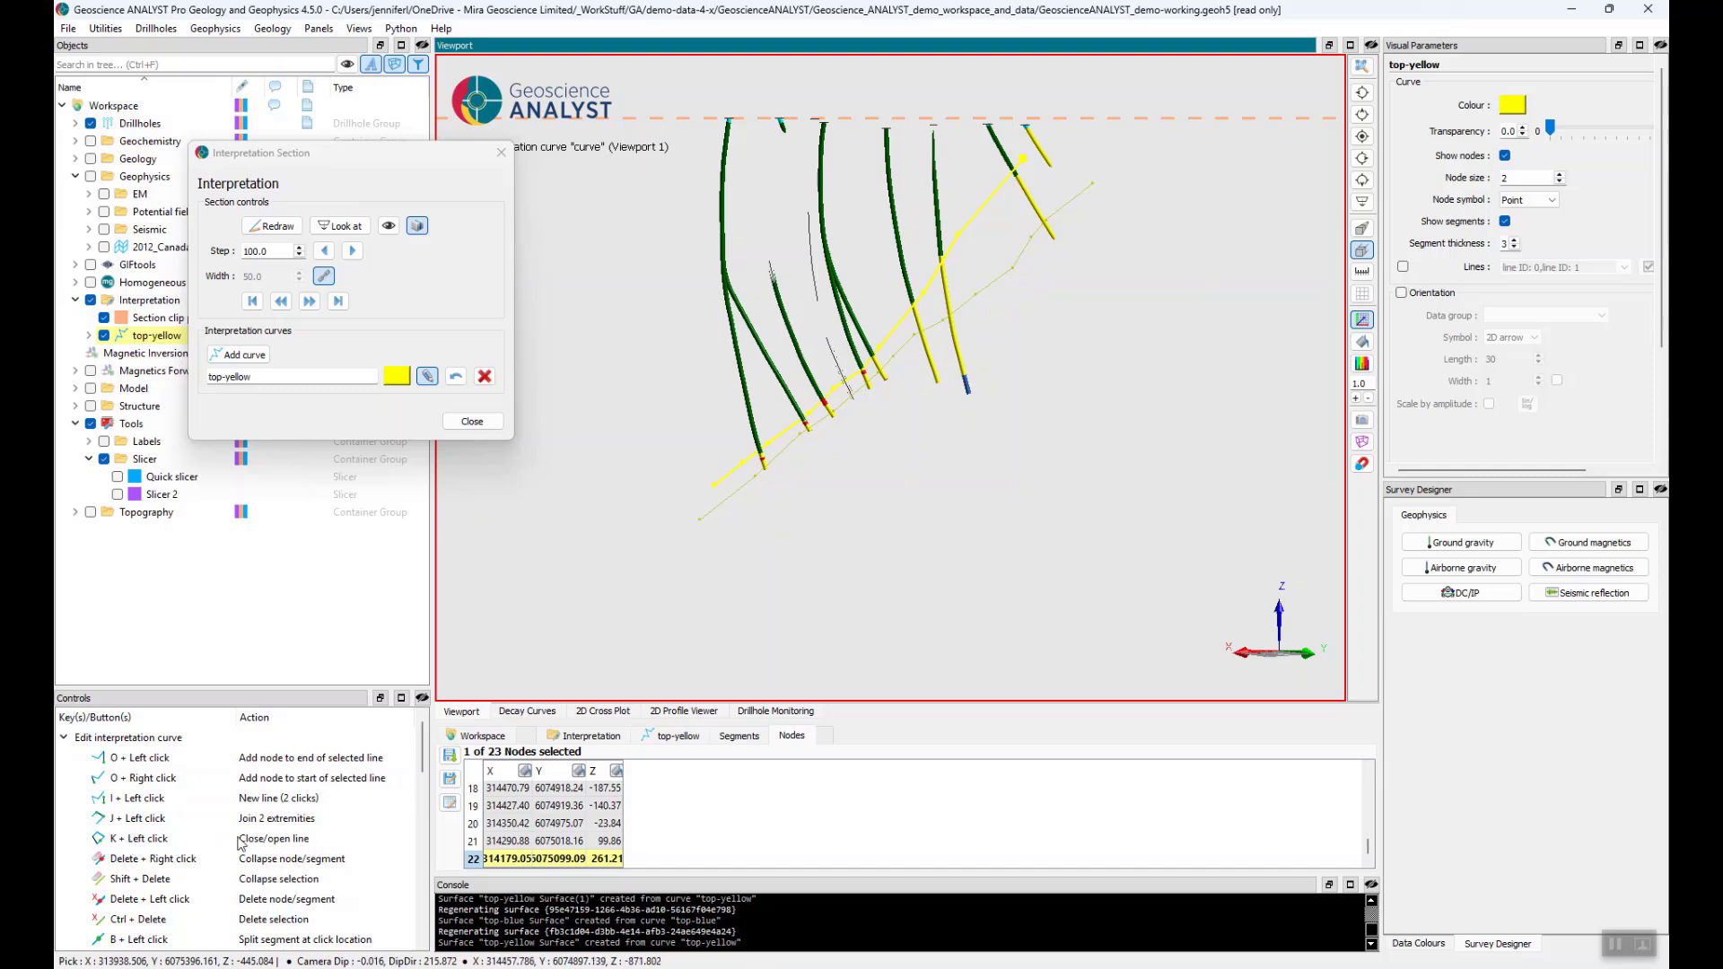
# Step: Advance the section another 100 m and digitize a third top-yellow line along the tops of the yellow intervals
pyautogui.click(354, 251)
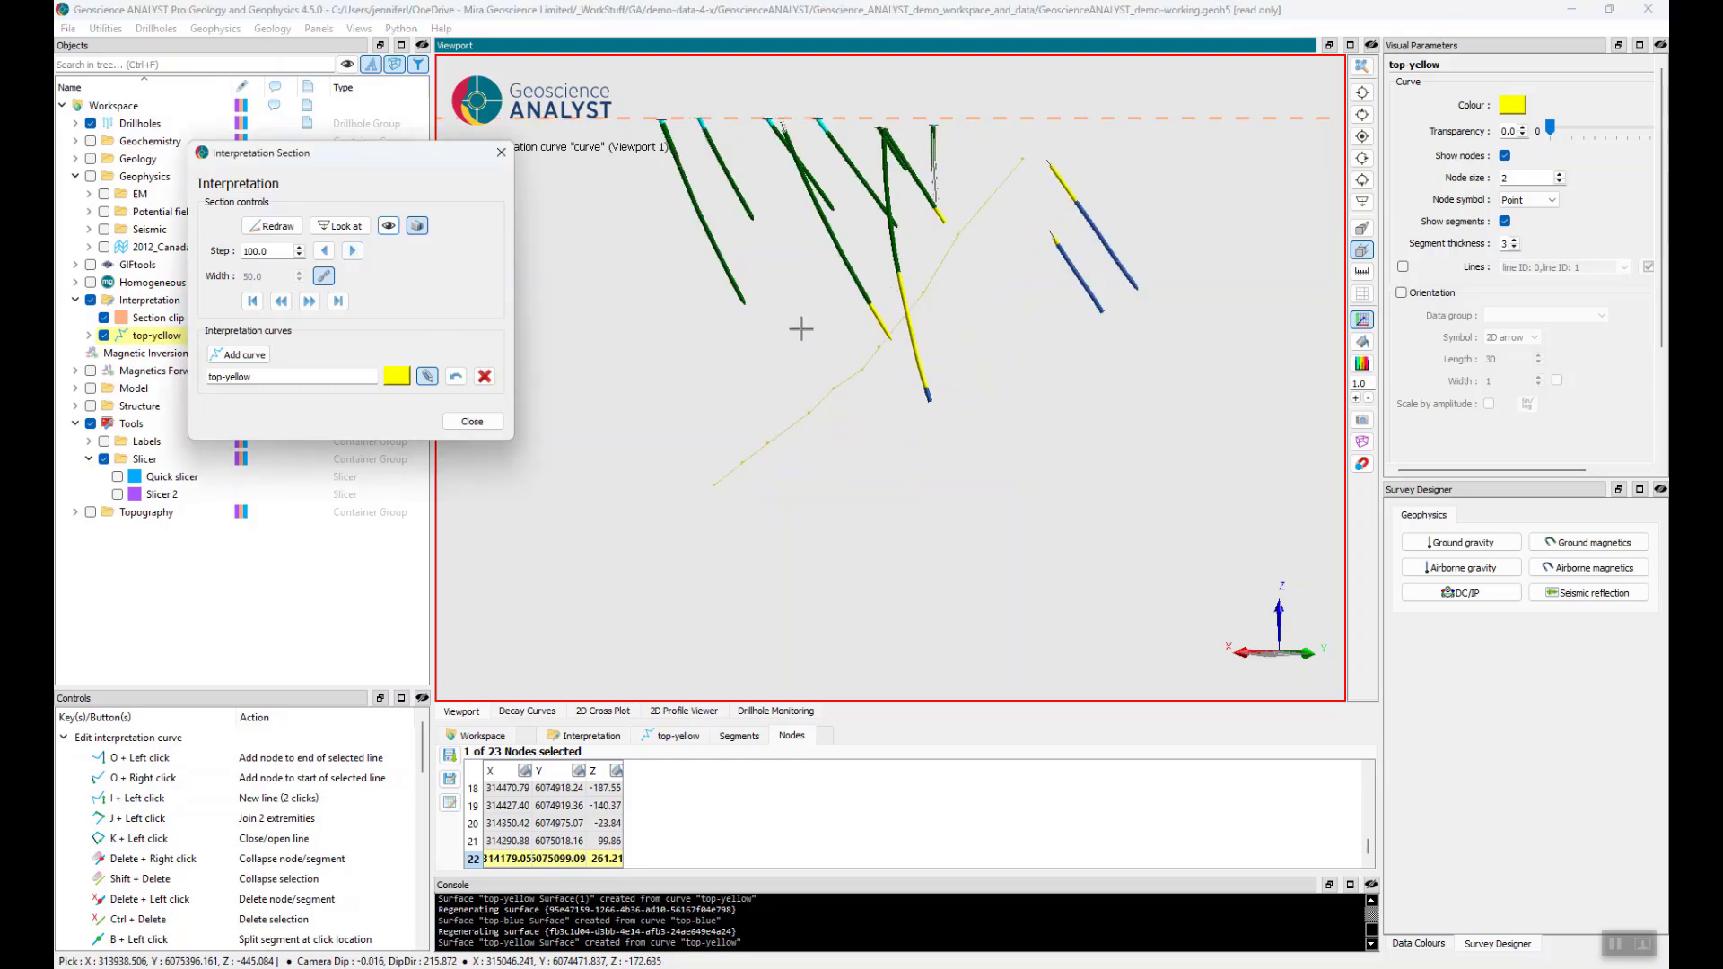
pyautogui.press('i')
pyautogui.click(780, 376)
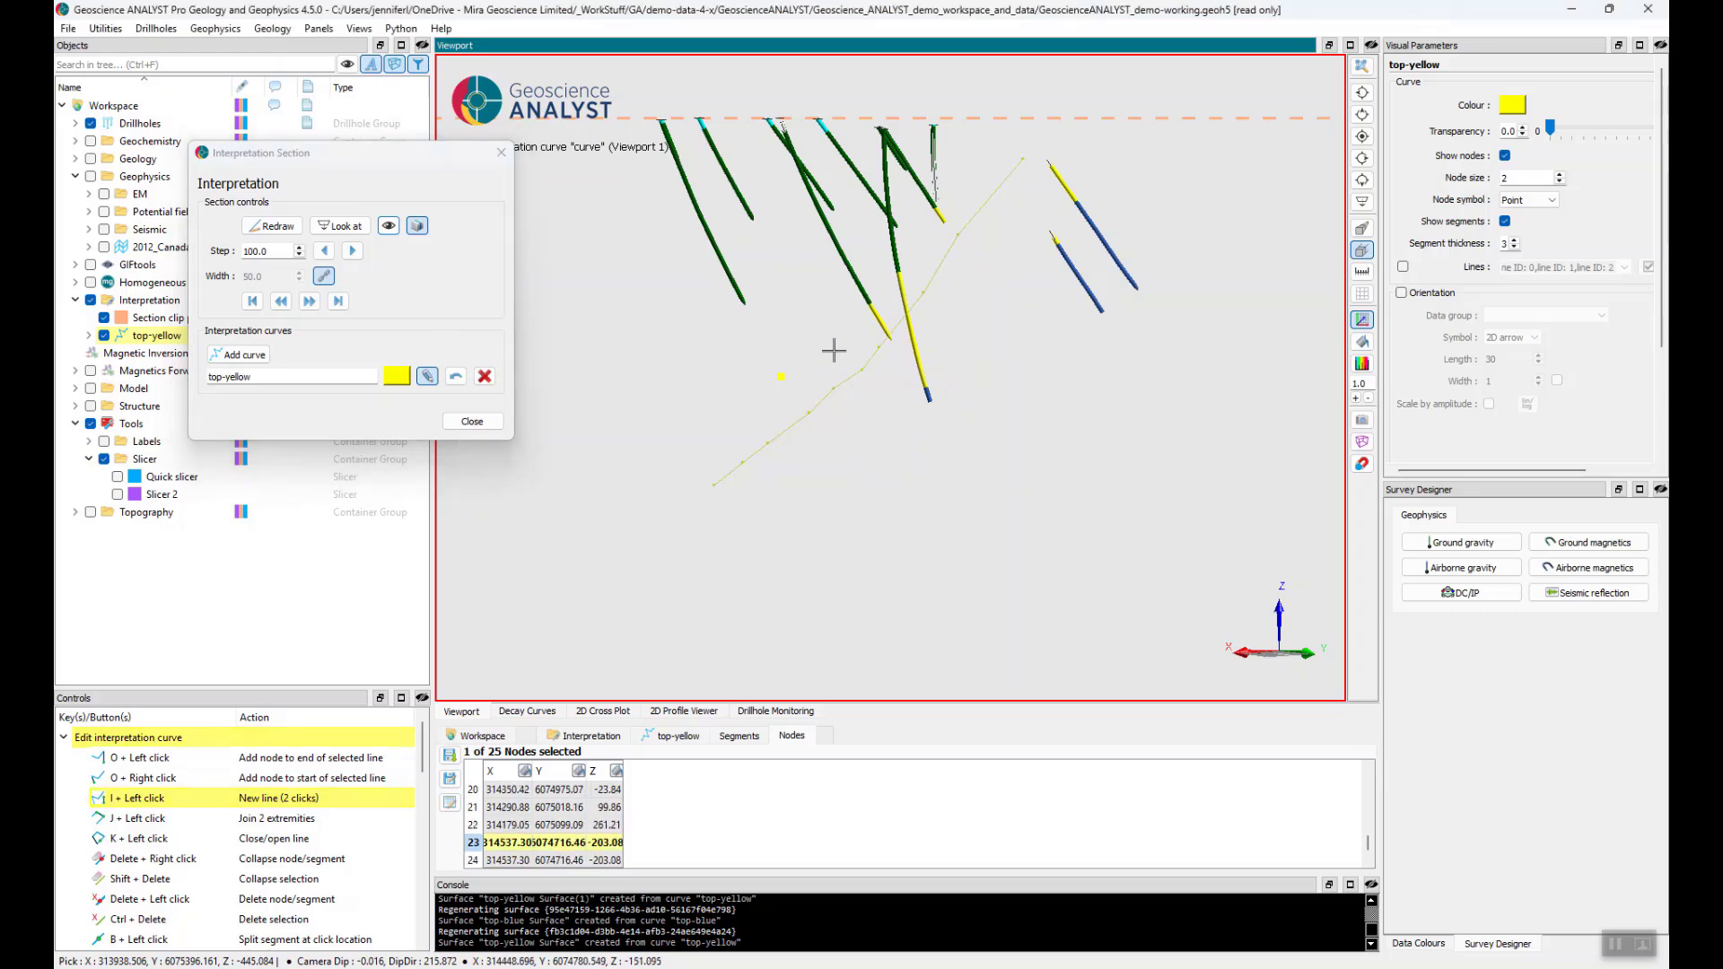
pyautogui.press('o')
pyautogui.click(834, 345)
pyautogui.click(872, 305)
pyautogui.click(917, 259)
pyautogui.click(949, 185)
pyautogui.click(980, 144)
# Step: Move on to the following 100 m section and digitize a fourth top-yellow line through its yellow interval tops
pyautogui.click(355, 252)
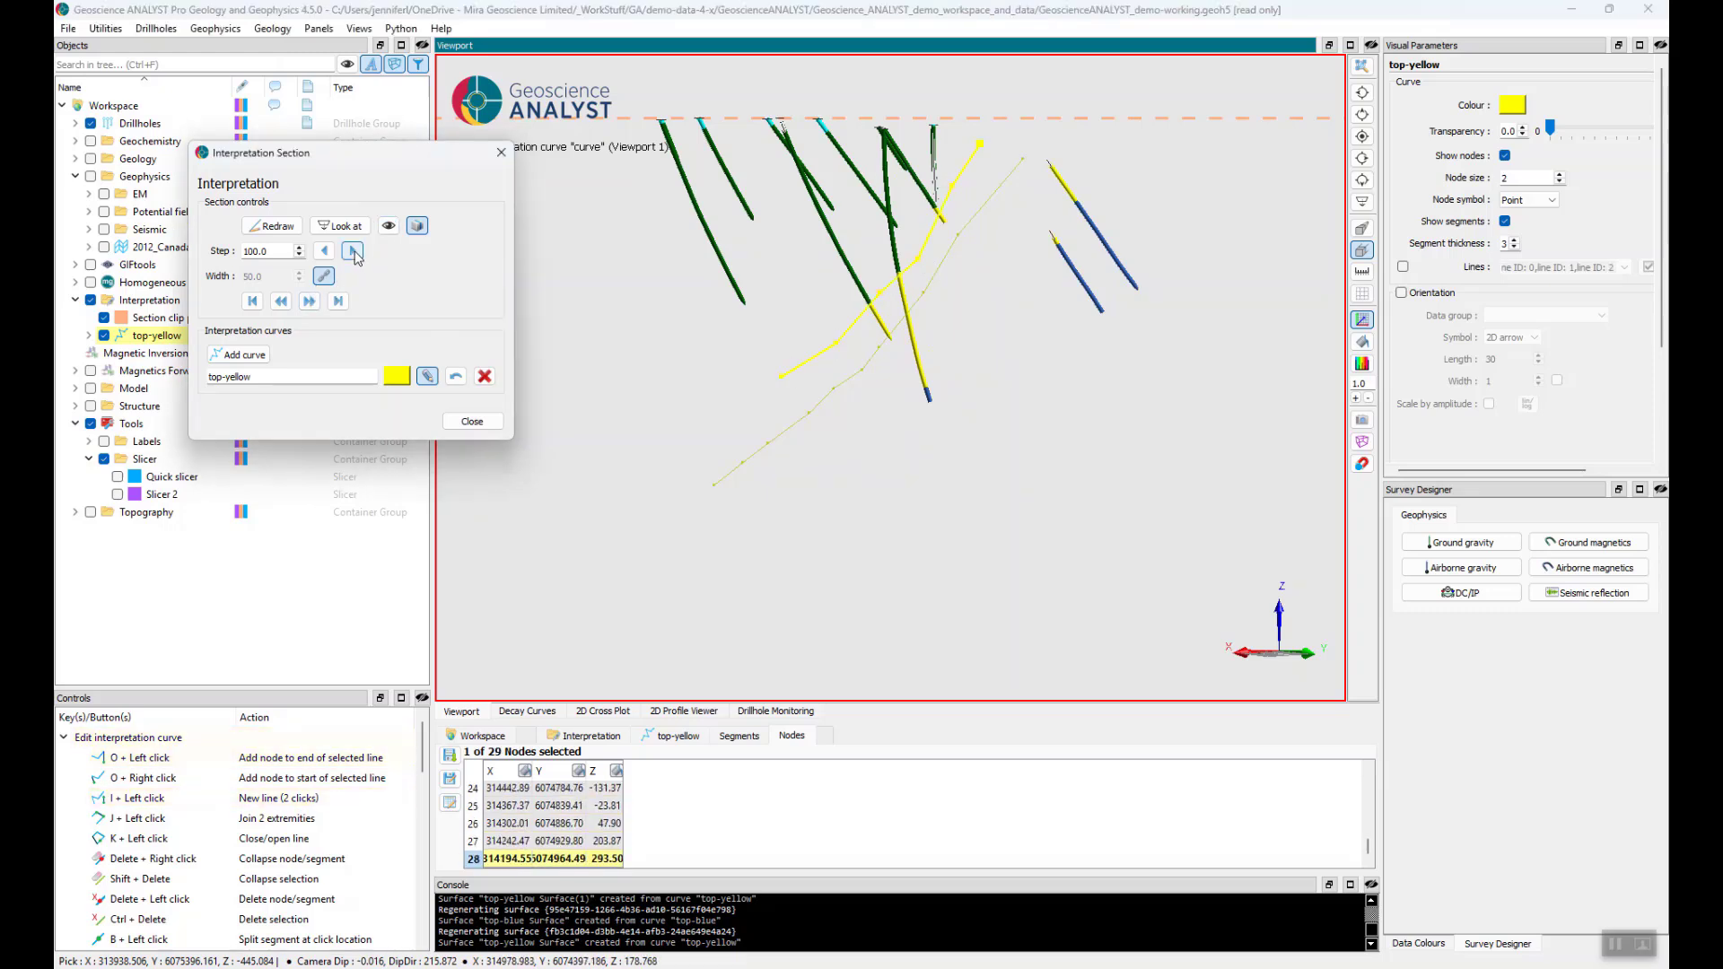
pyautogui.press('i')
pyautogui.click(712, 439)
pyautogui.click(758, 410)
pyautogui.click(818, 337)
pyautogui.click(851, 297)
pyautogui.click(895, 255)
pyautogui.click(927, 213)
pyautogui.click(944, 176)
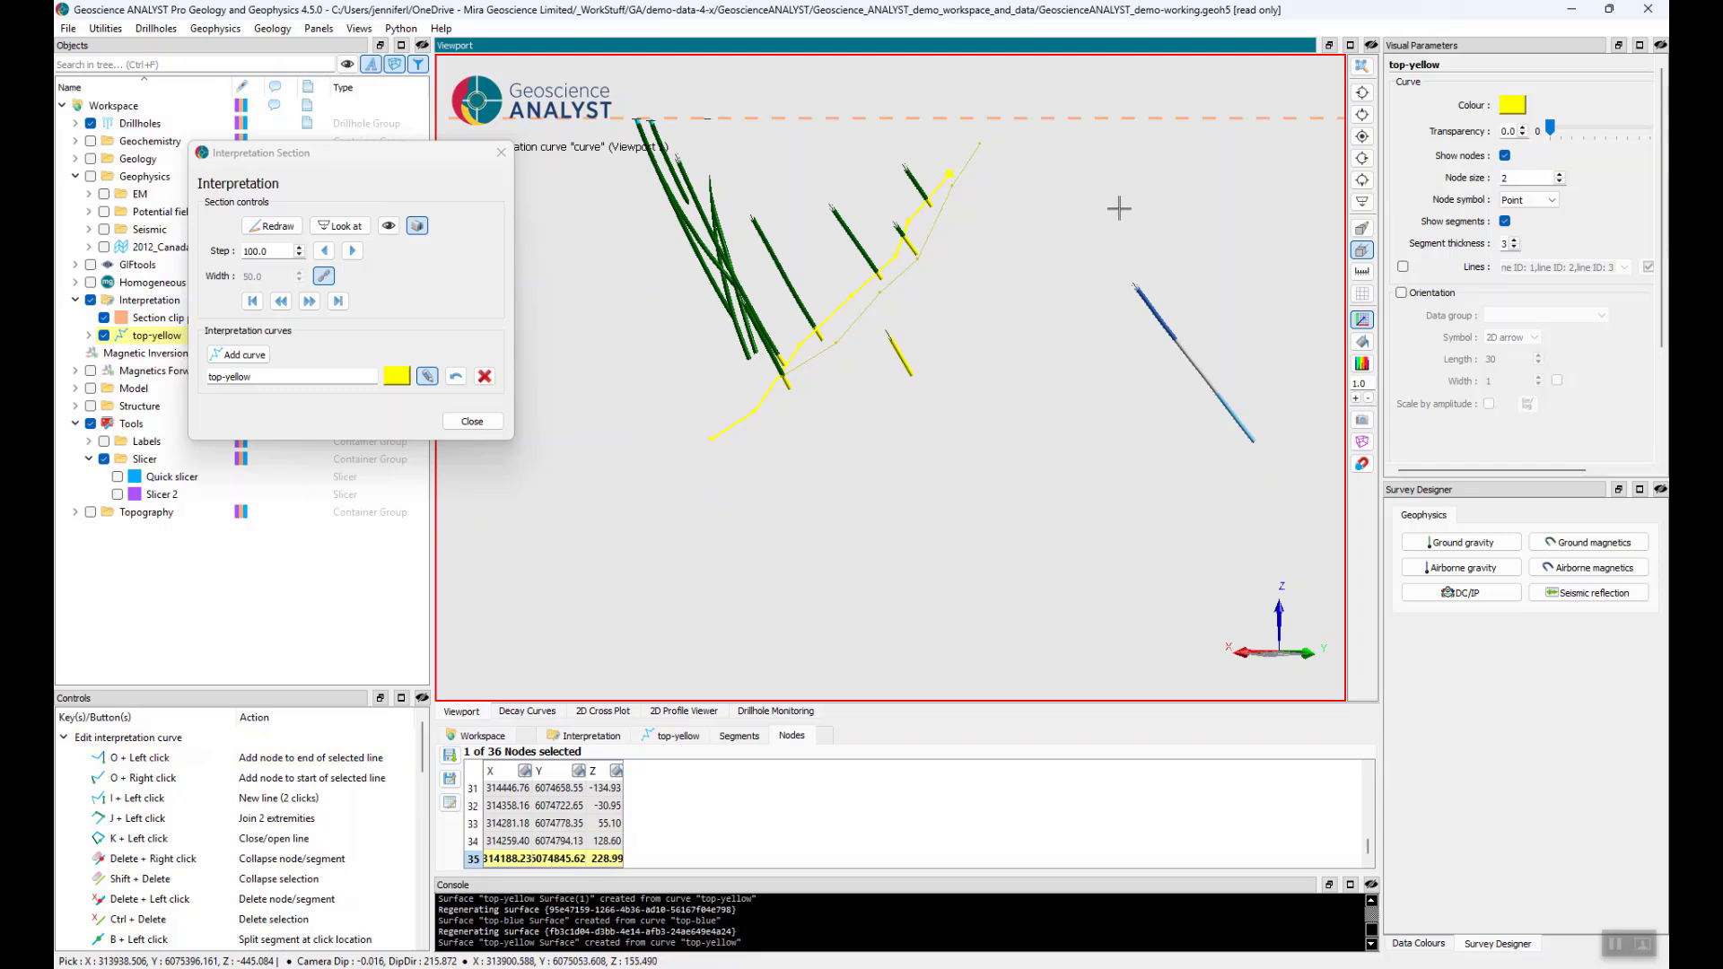
# Step: Add a second interpretation curve named top-blue
pyautogui.click(239, 355)
pyautogui.doubleClick(242, 400)
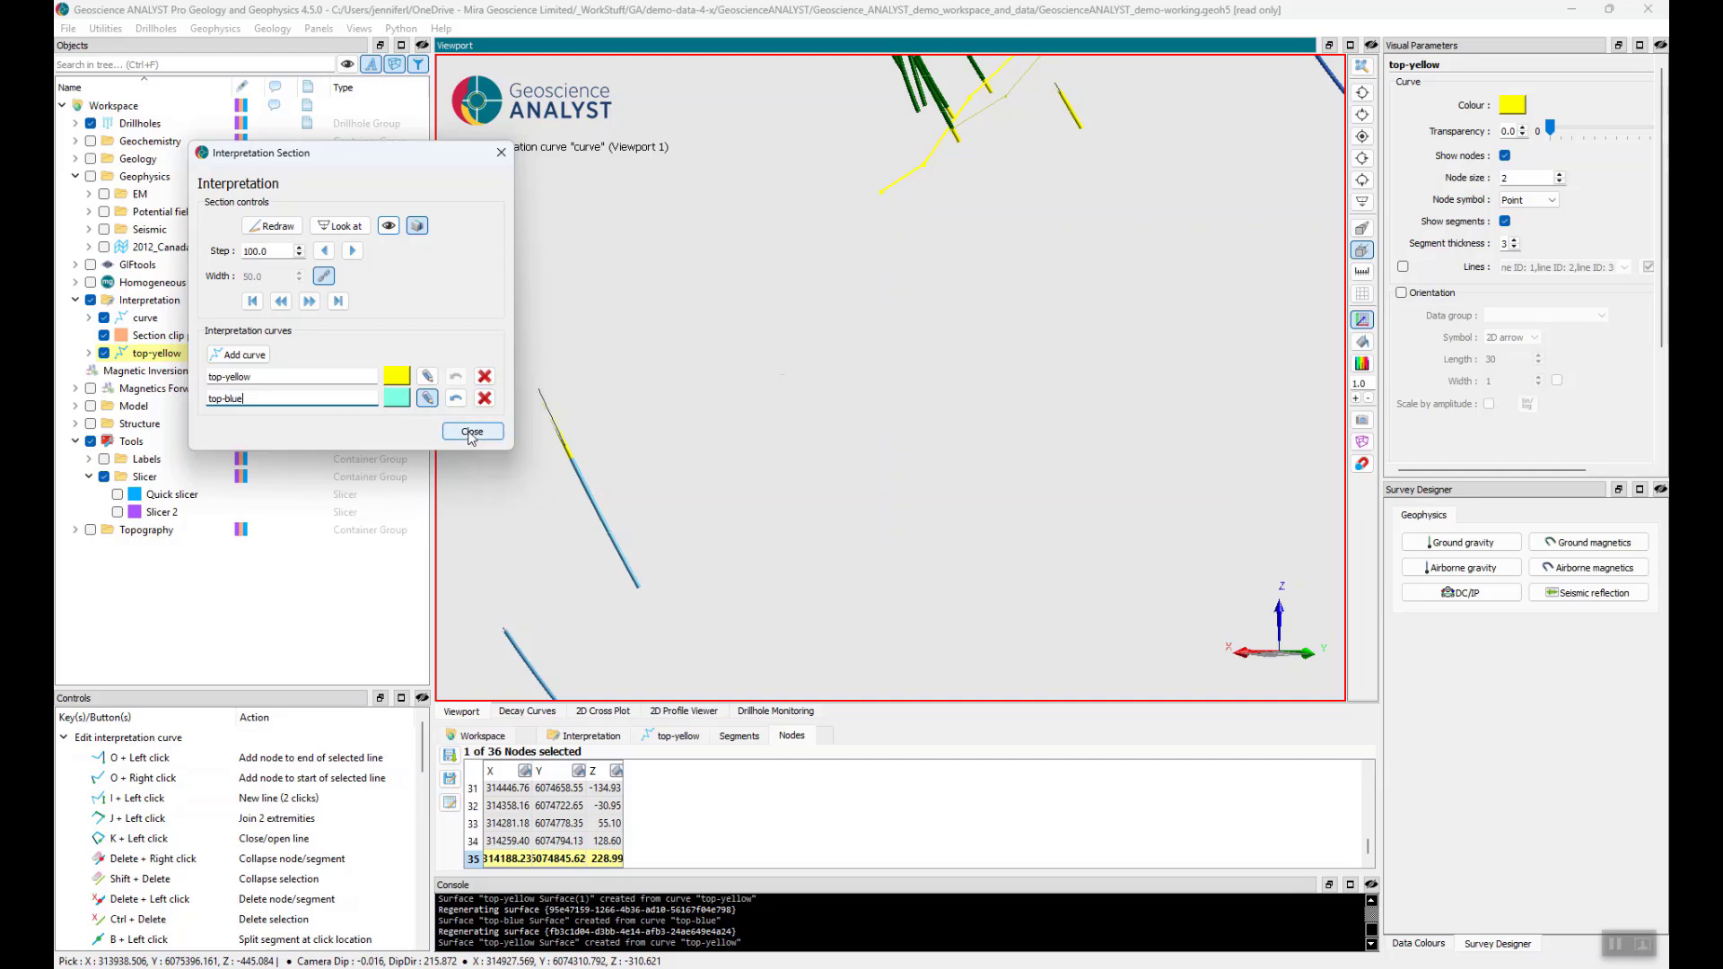
# Step: Advance the section by 100 m and switch curve editing back to top-yellow
pyautogui.click(351, 251)
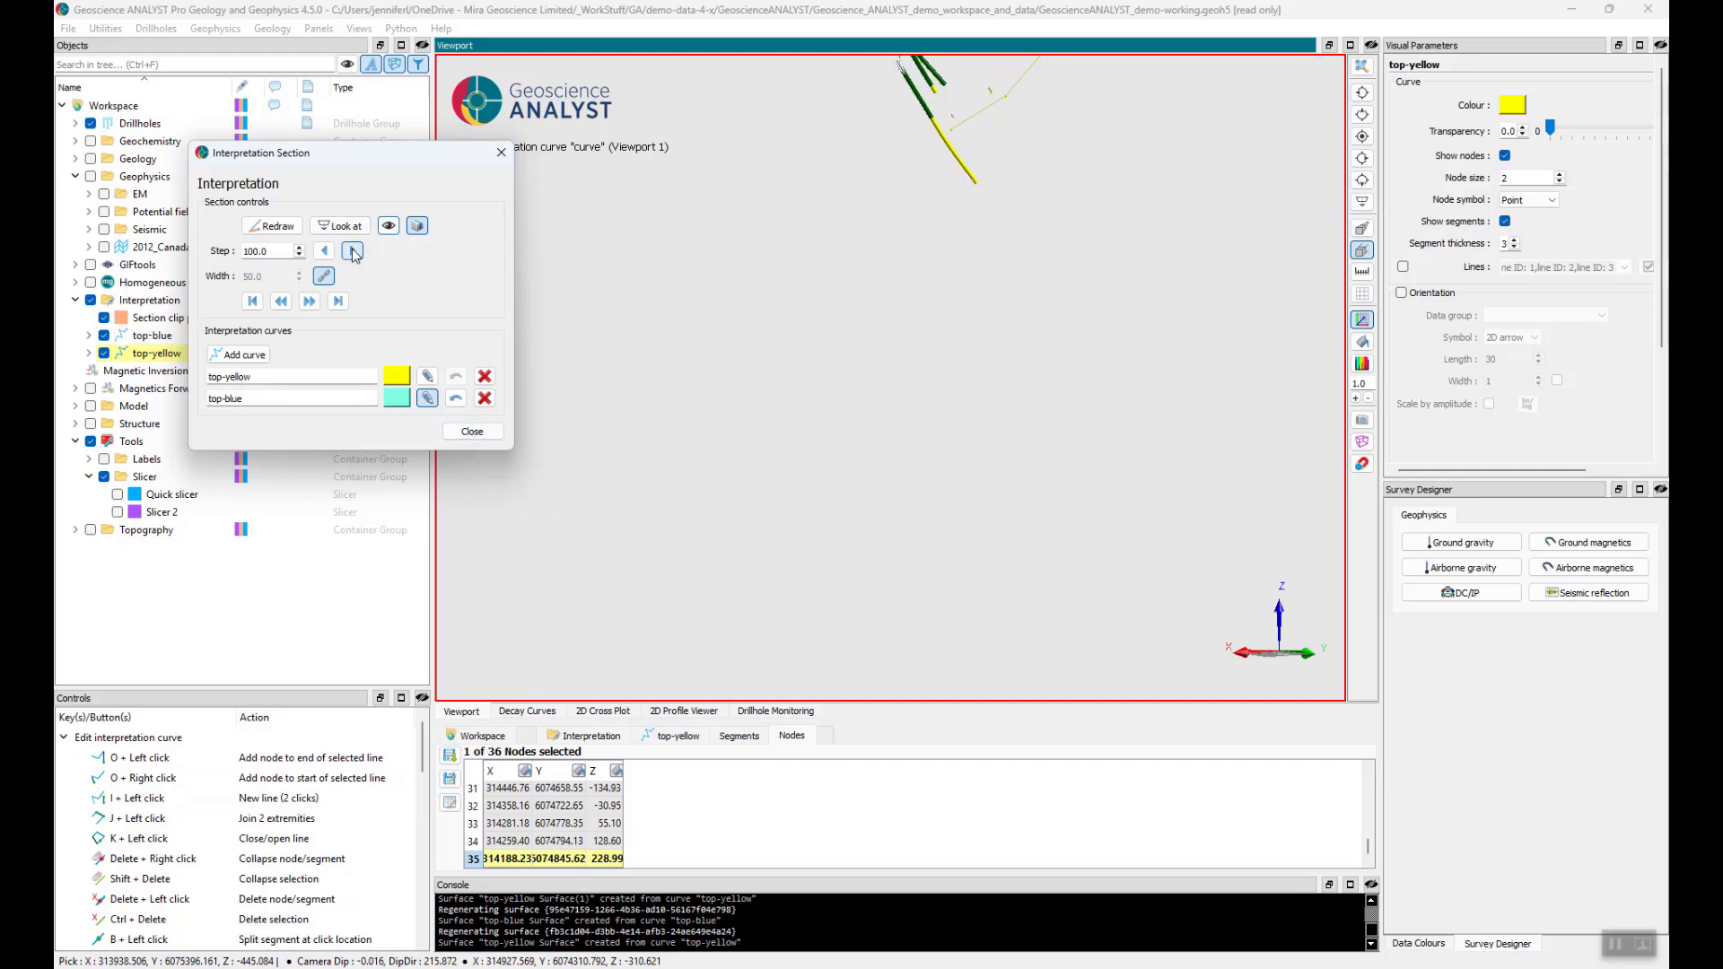
pyautogui.click(427, 399)
pyautogui.click(427, 376)
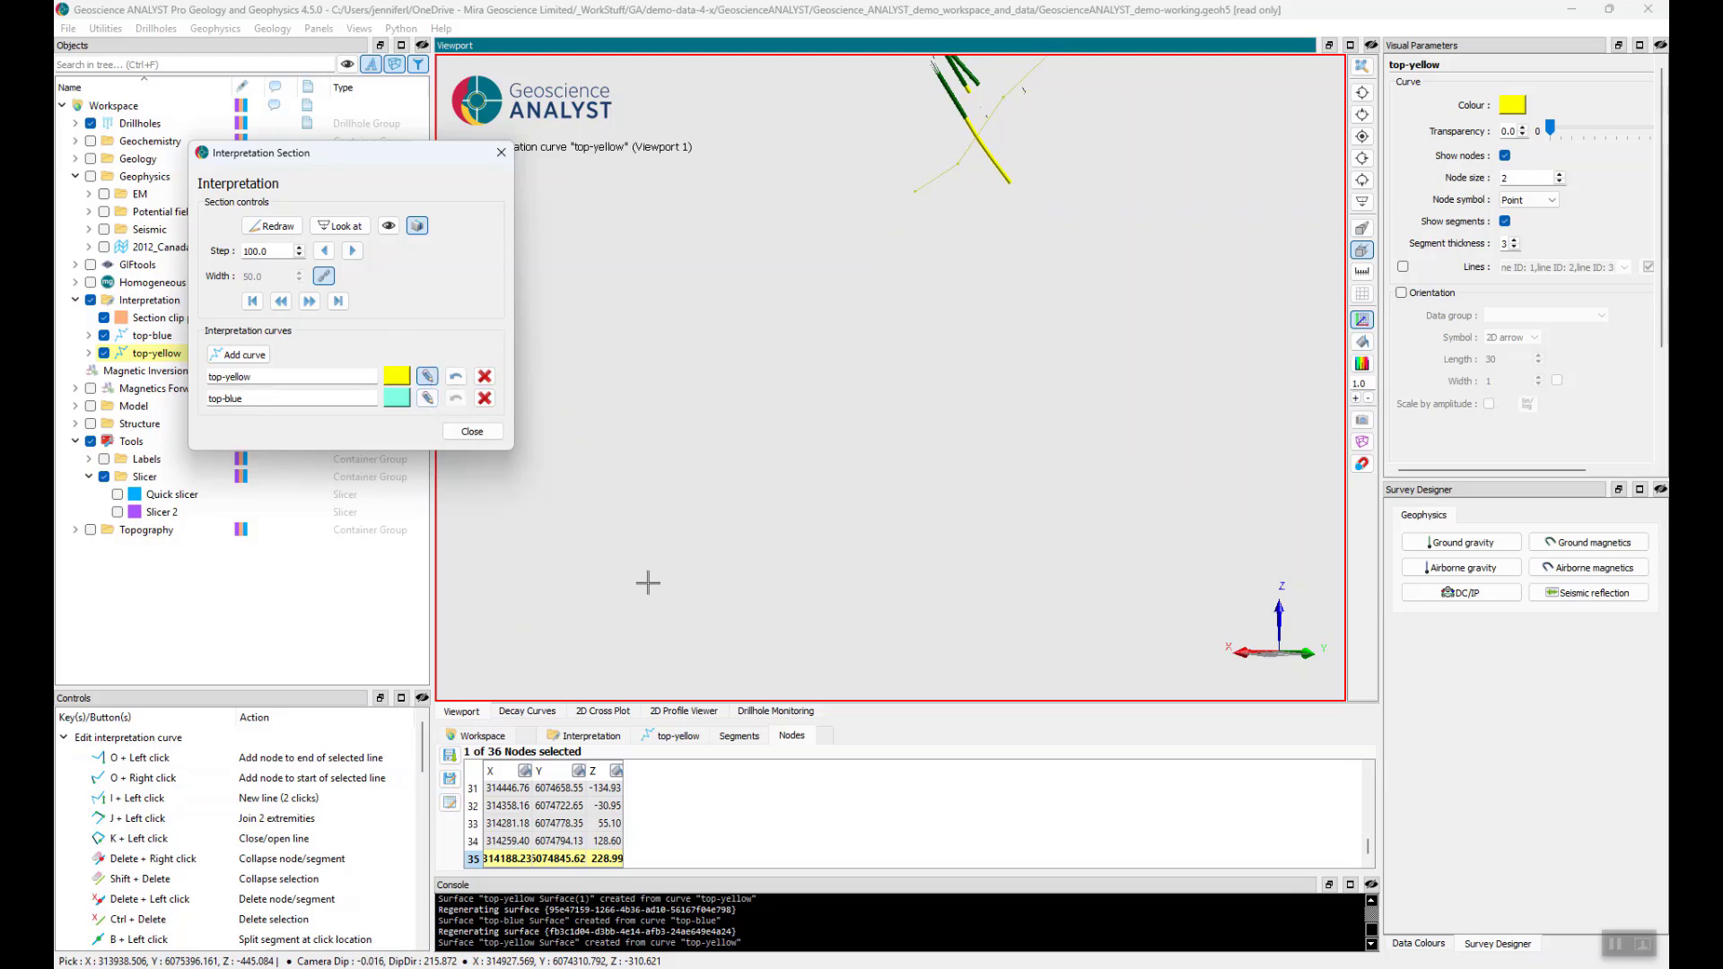
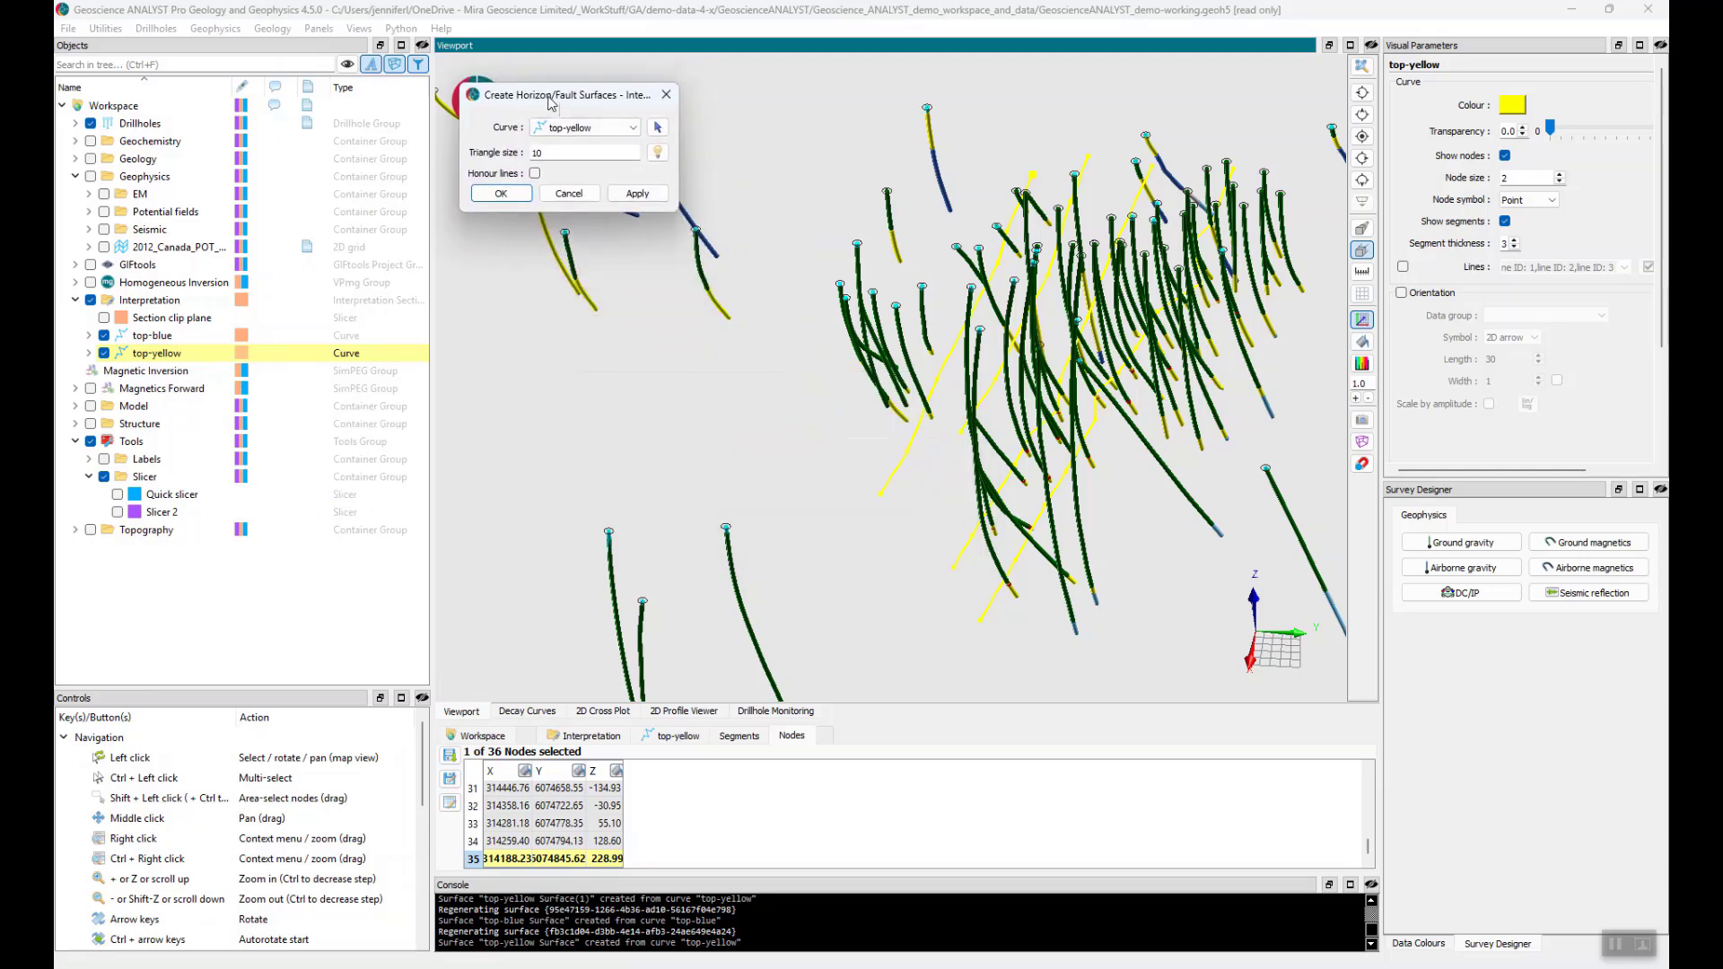
pyautogui.click(109, 29)
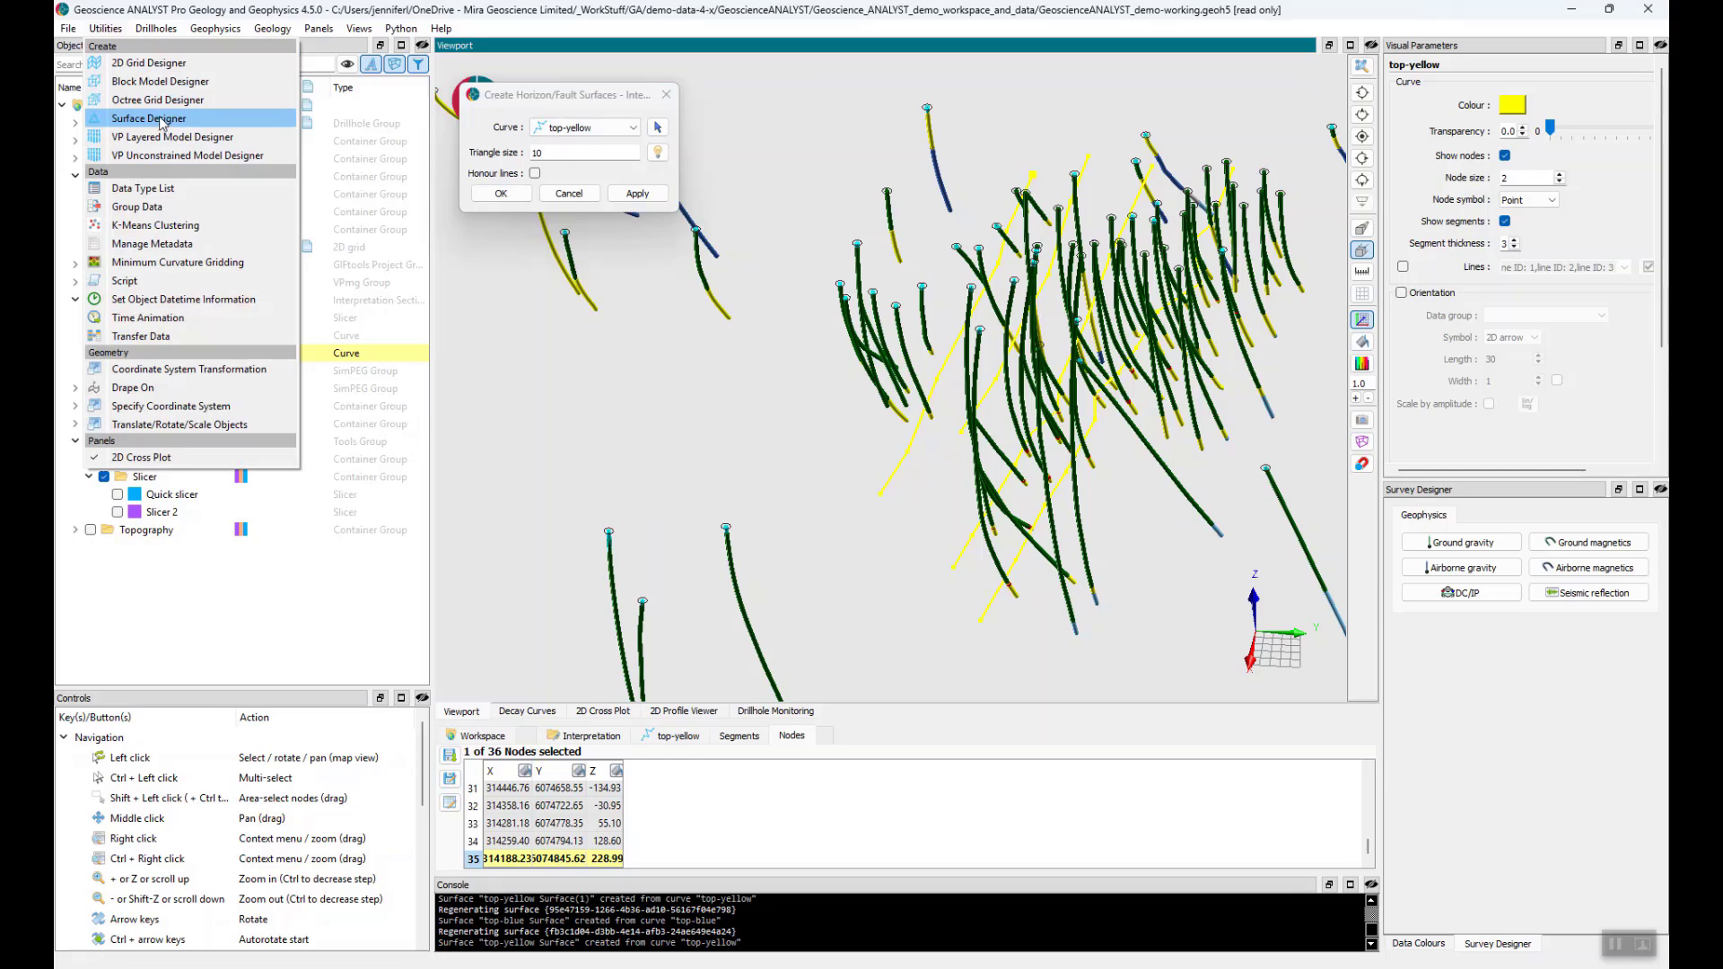
pyautogui.click(501, 430)
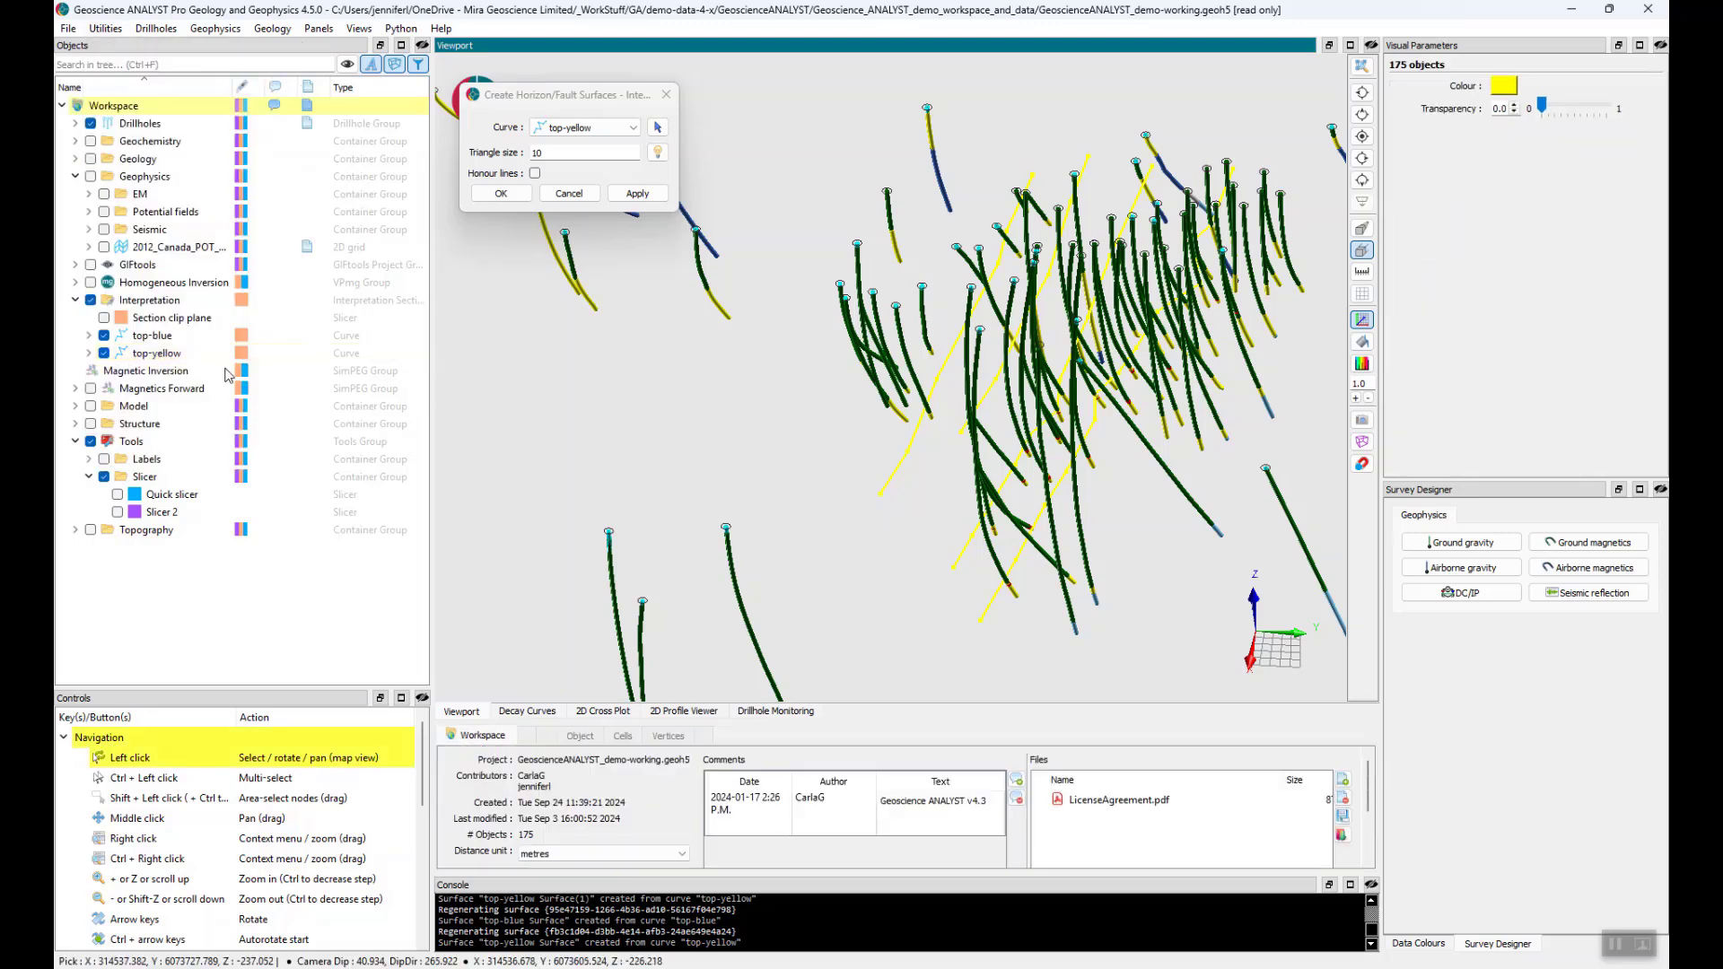
pyautogui.rightClick(163, 357)
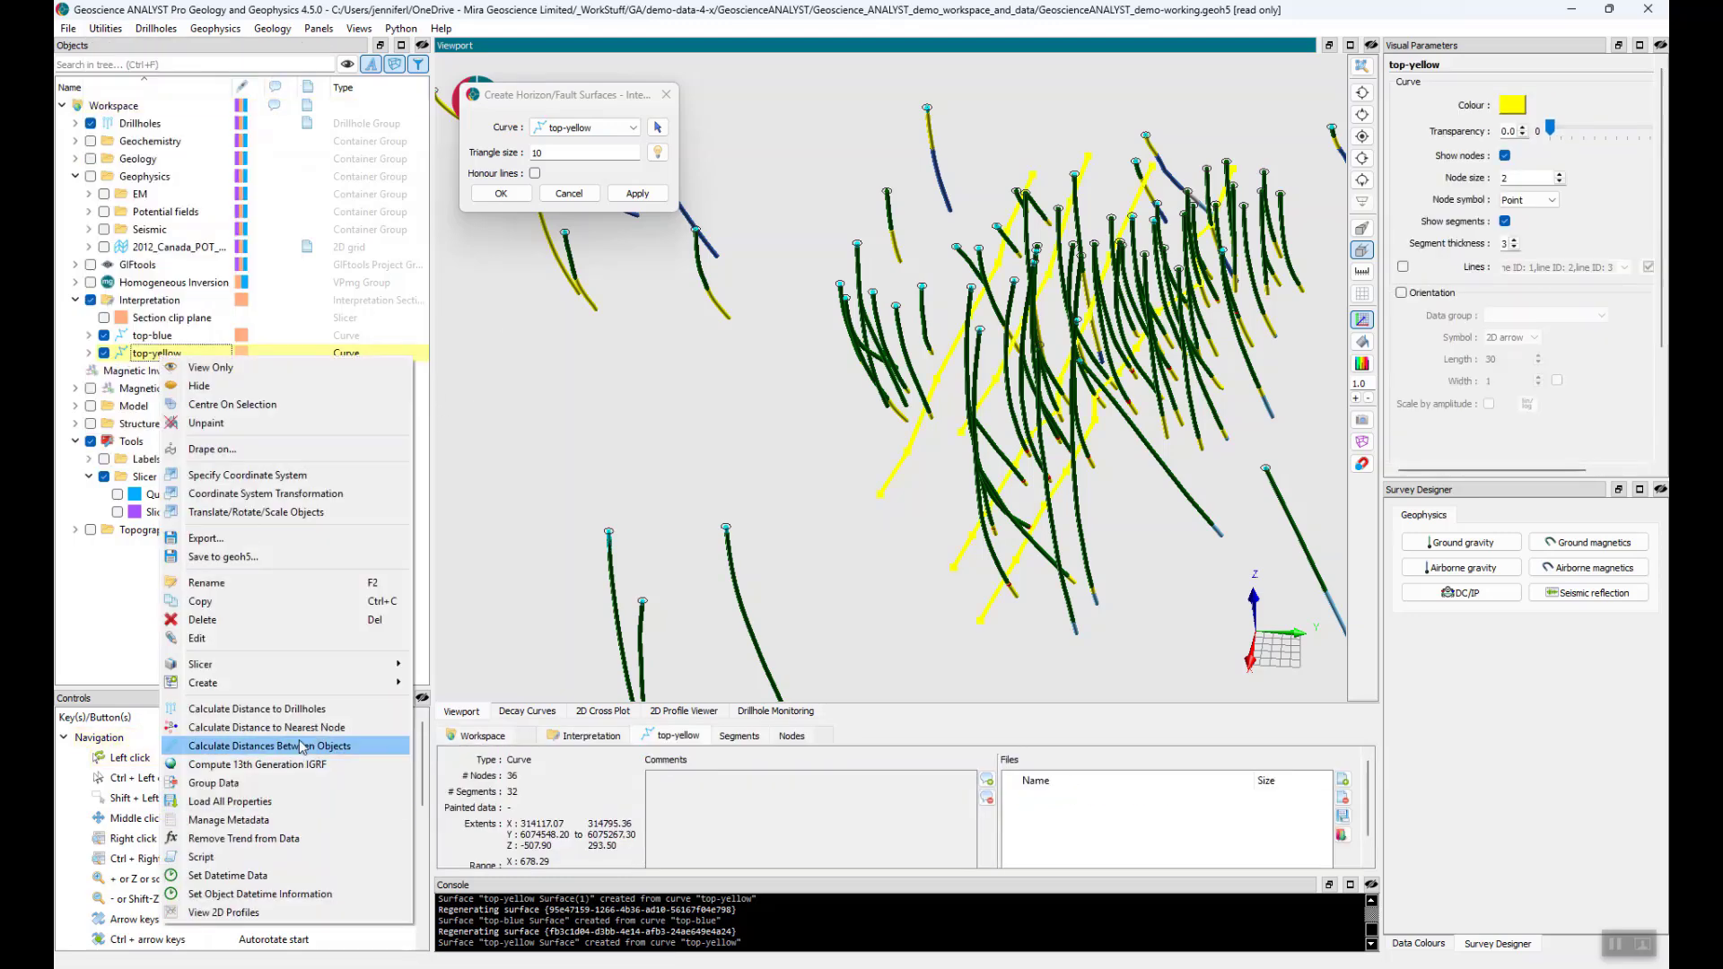
pyautogui.moveTo(303, 691)
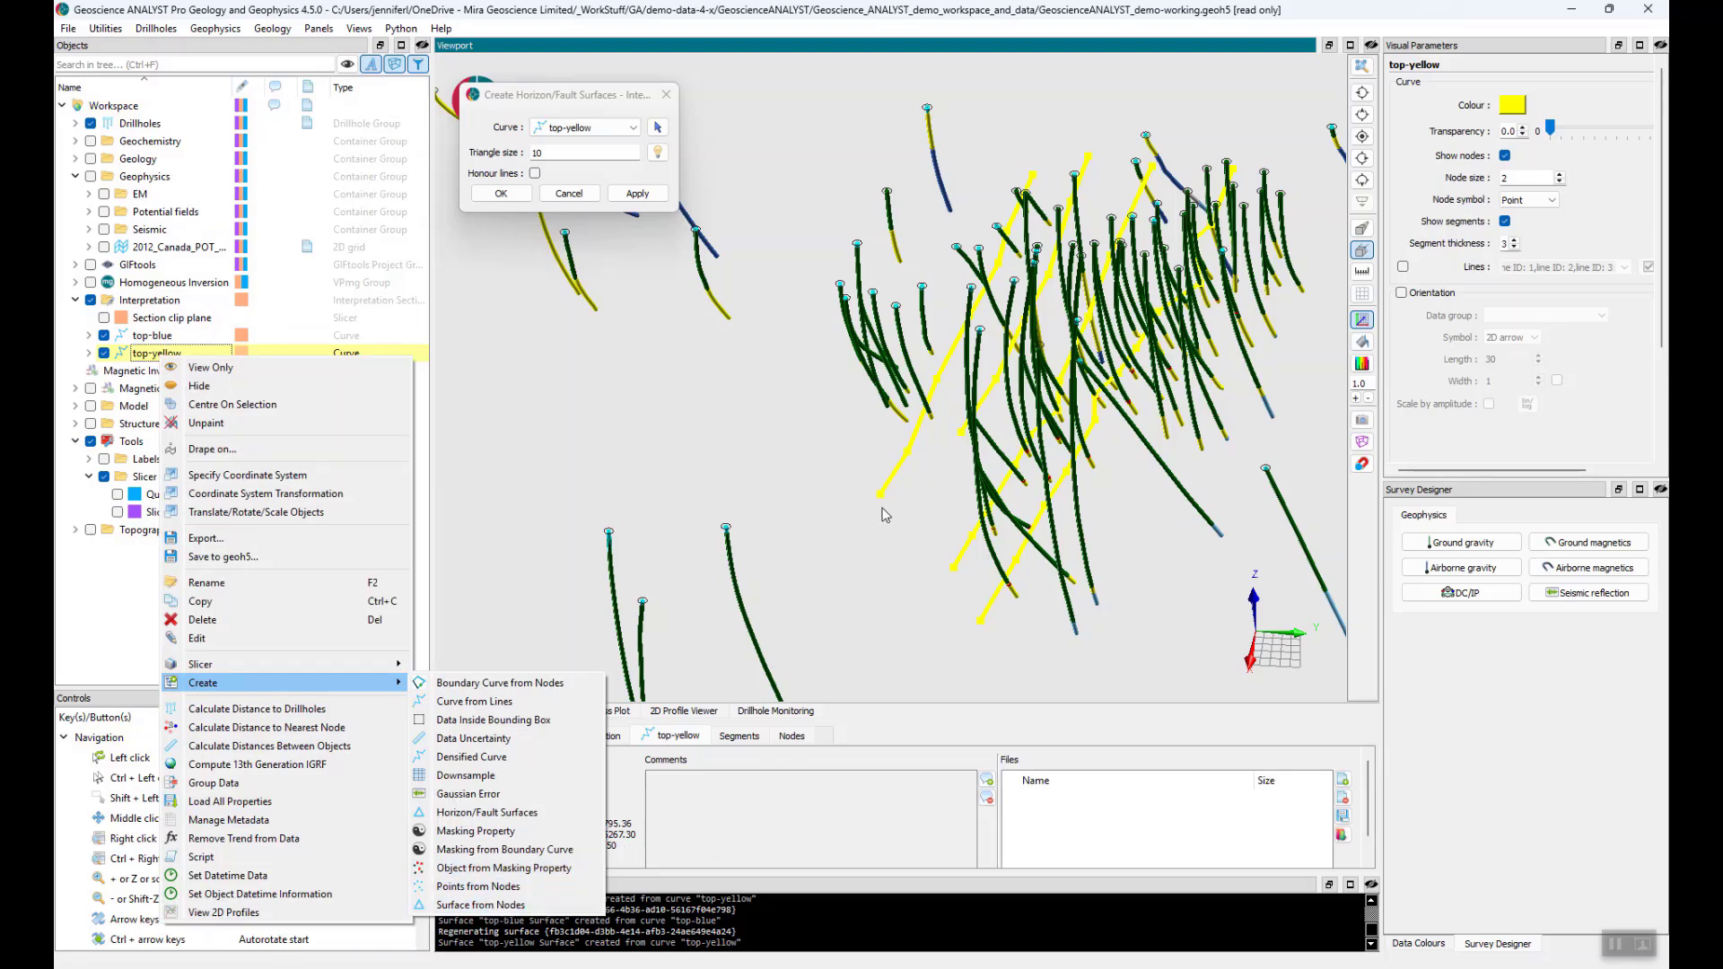
pyautogui.click(500, 905)
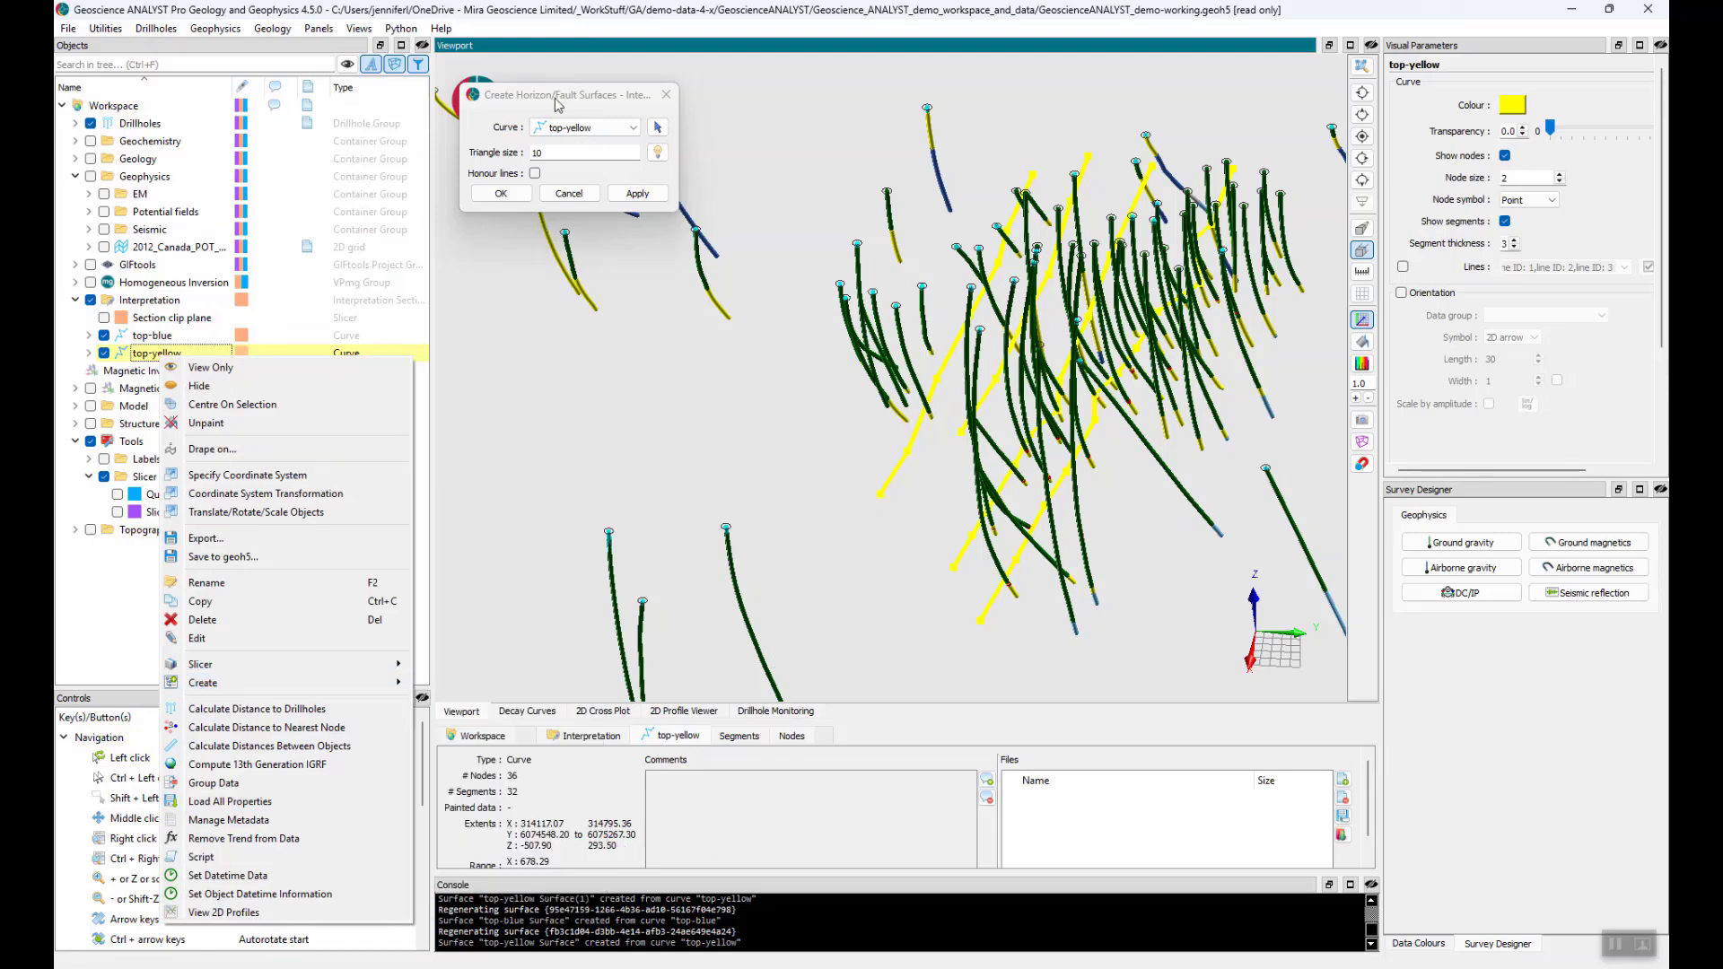
# Step: Create a horizon/fault surface from the top-yellow curve using the suggested triangle size of 29, leaving Honour lines off
pyautogui.click(658, 155)
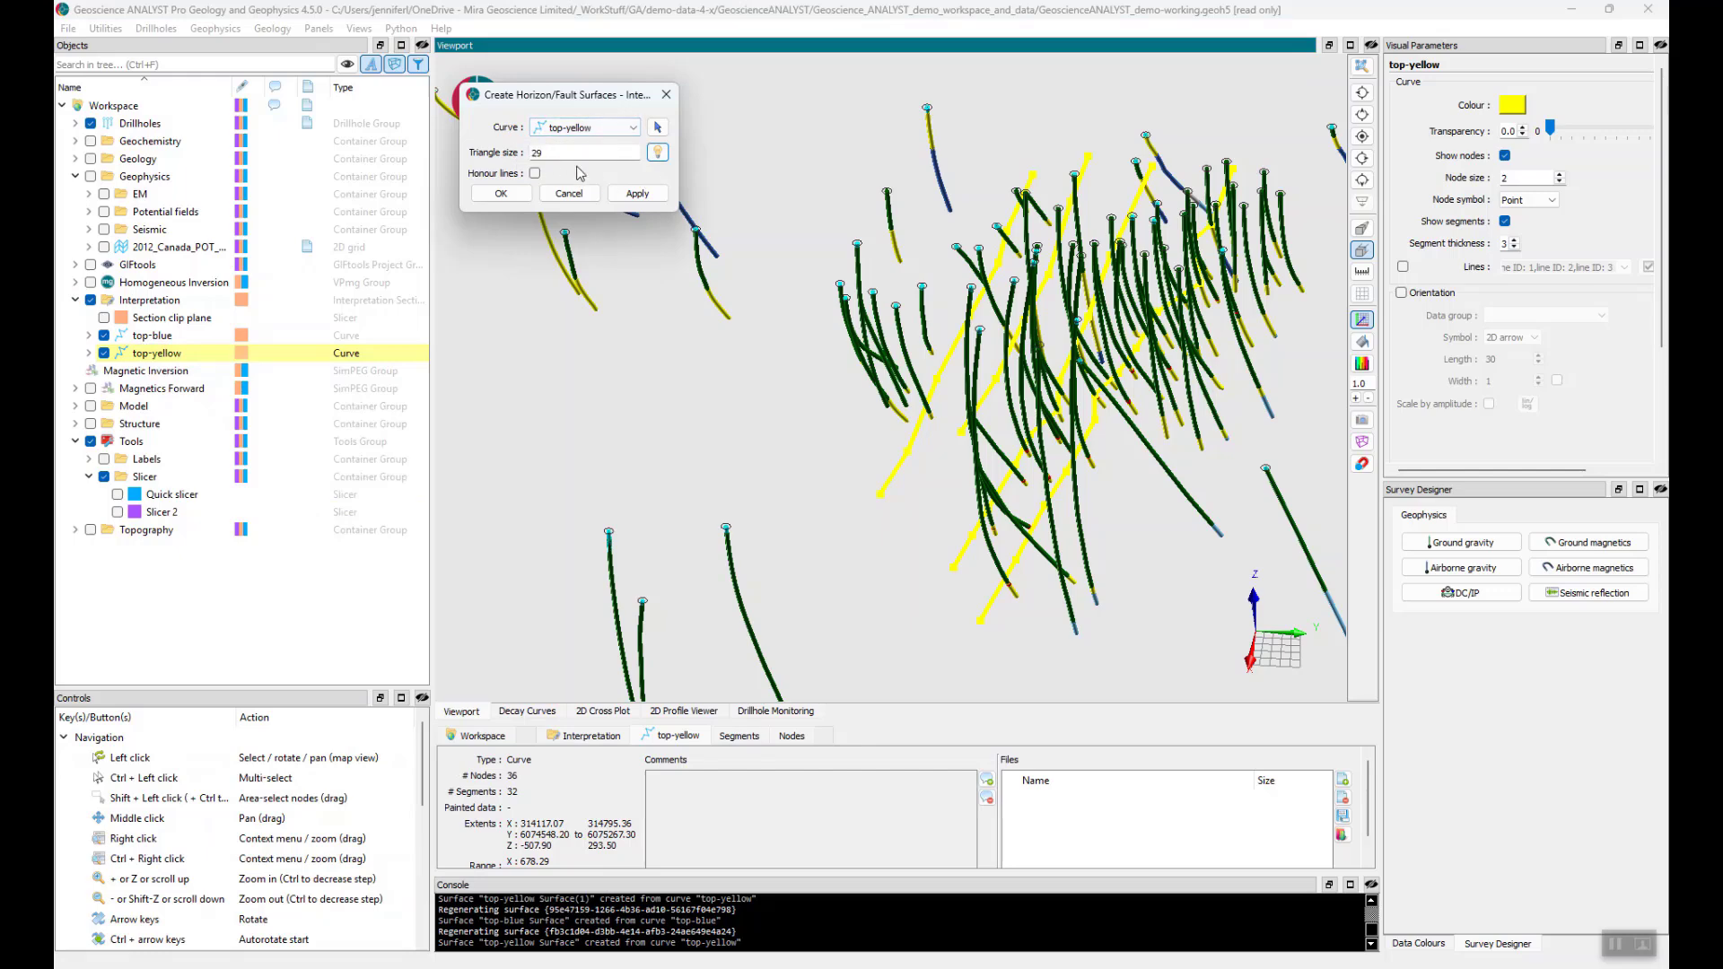
pyautogui.click(637, 193)
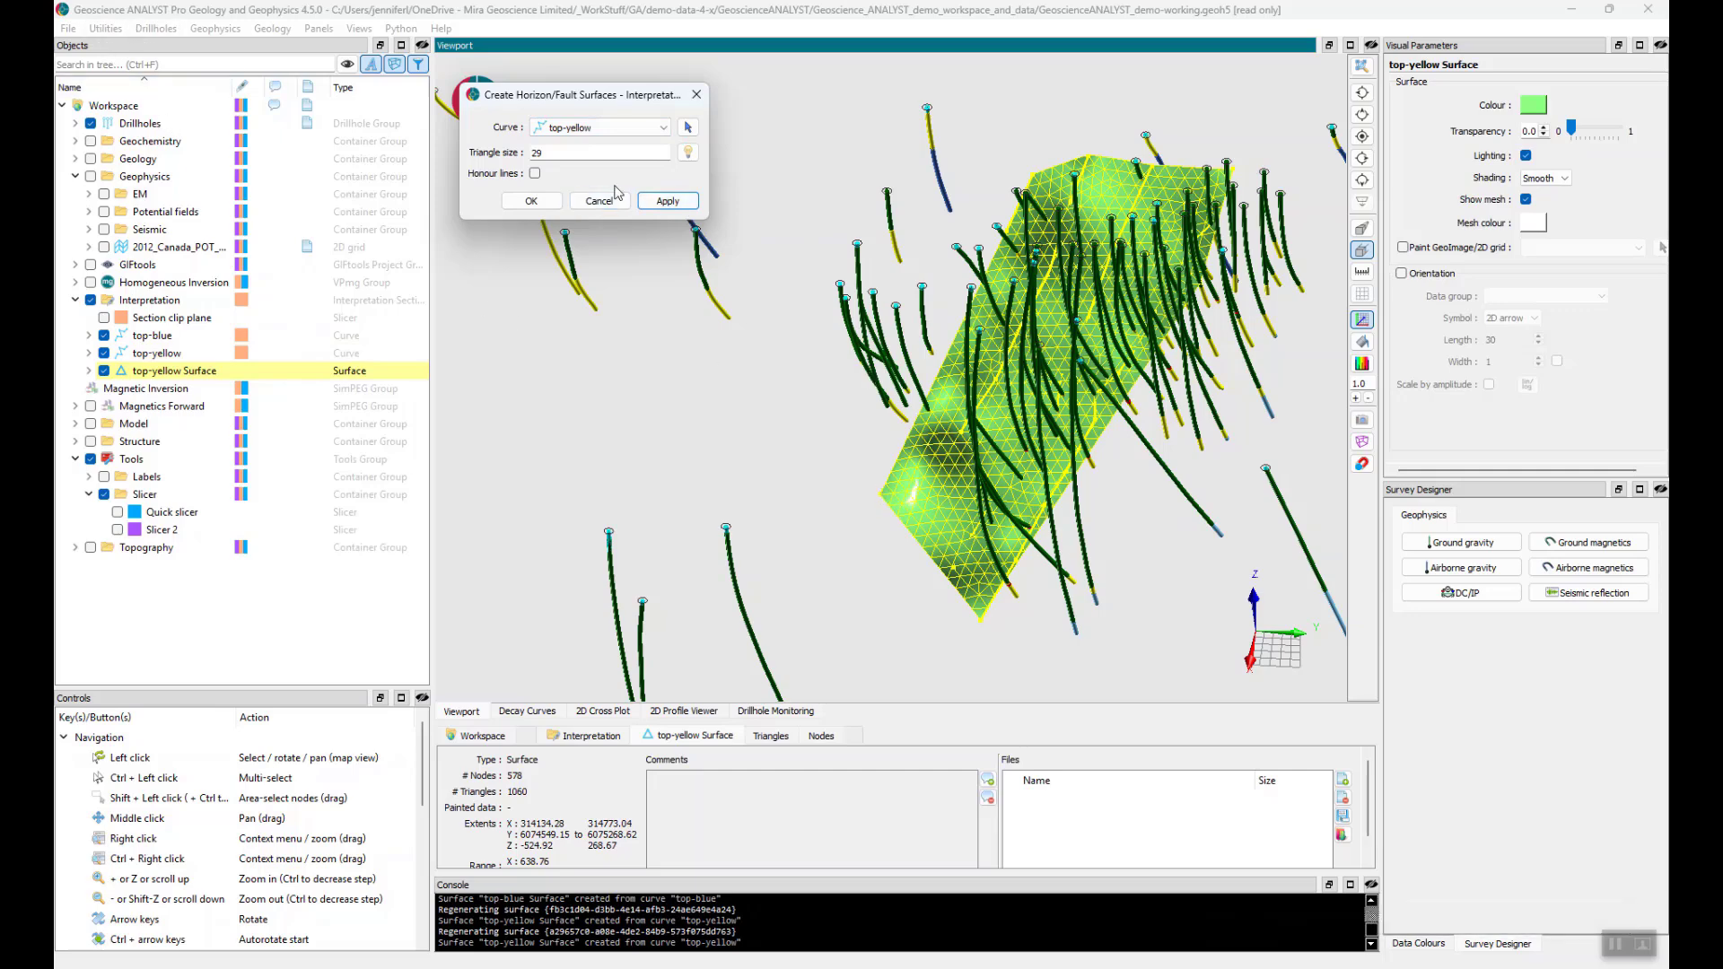
pyautogui.moveTo(882, 526)
pyautogui.mouseDown()
pyautogui.moveTo(784, 481)
pyautogui.moveTo(770, 522)
pyautogui.moveTo(863, 417)
pyautogui.moveTo(927, 420)
pyautogui.moveTo(901, 368)
pyautogui.moveTo(857, 514)
pyautogui.mouseUp()
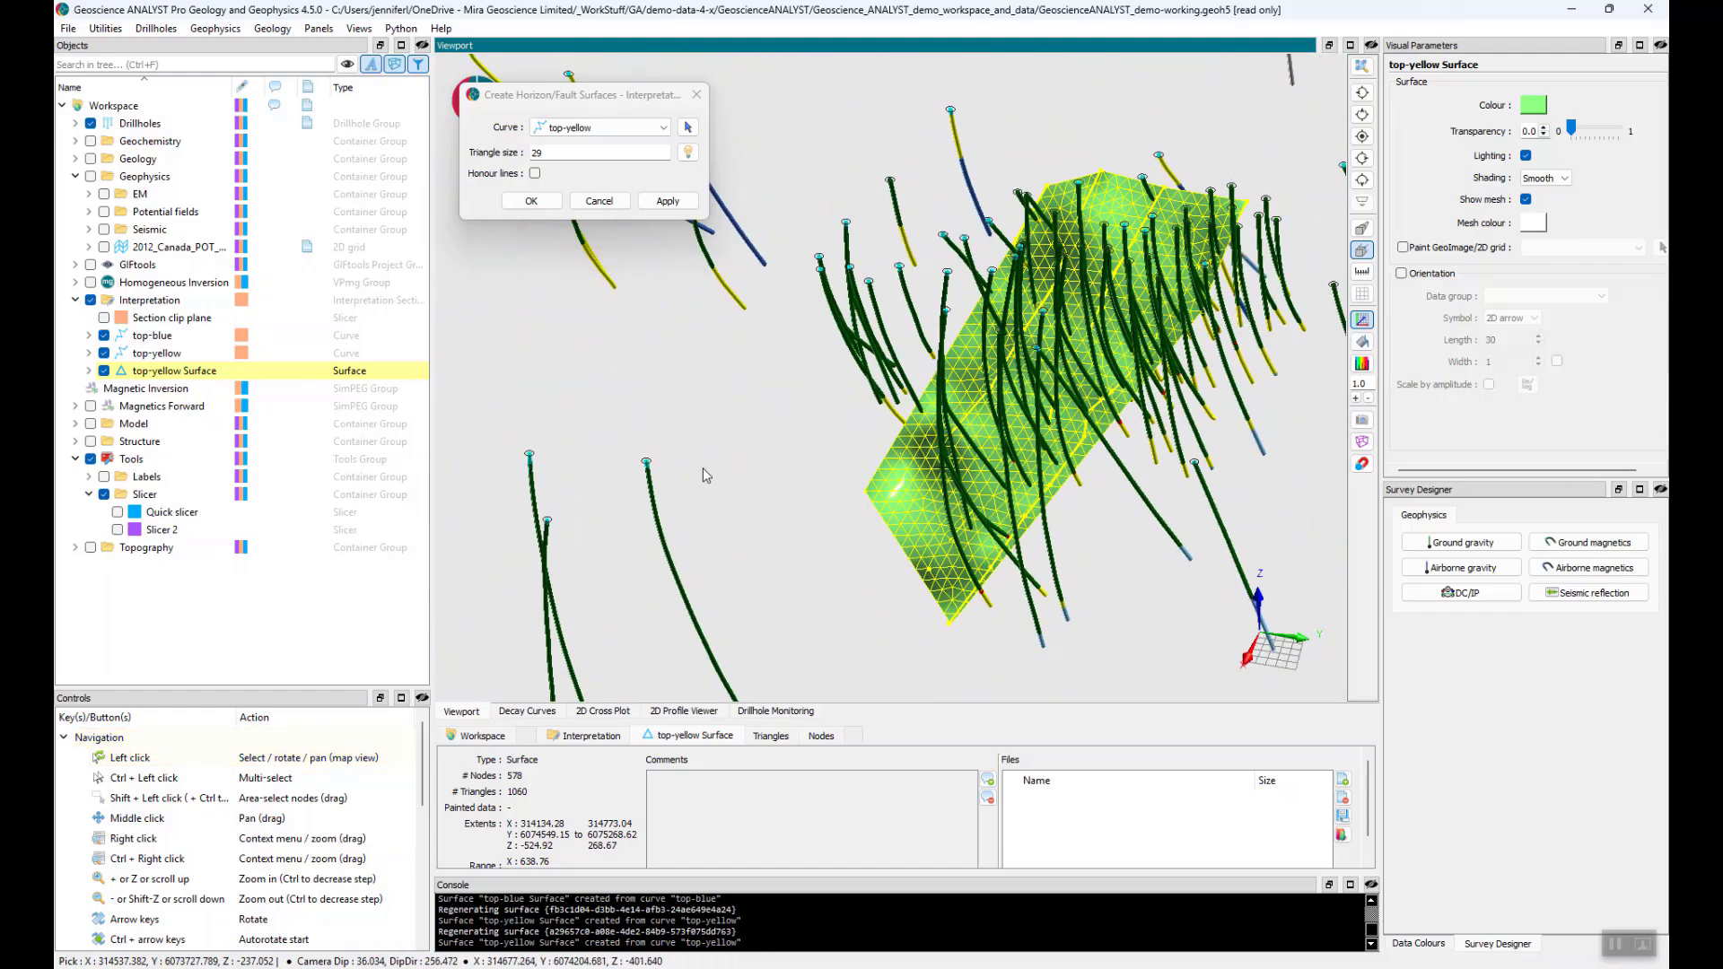
pyautogui.click(568, 215)
pyautogui.click(1615, 945)
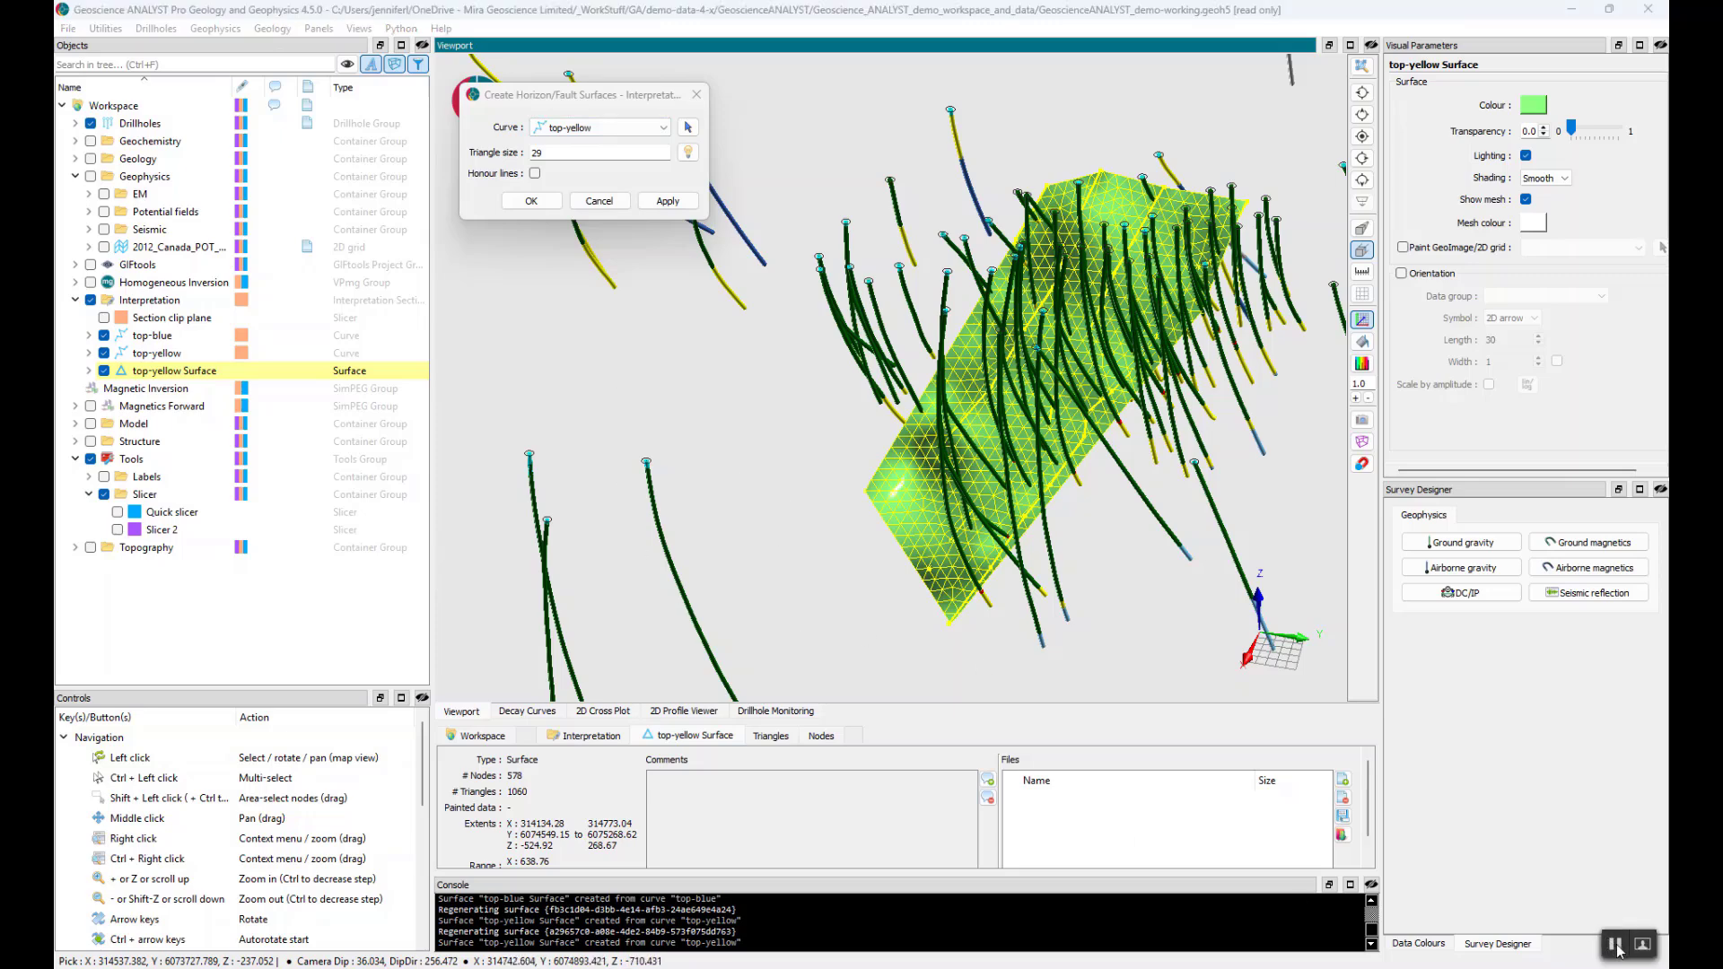